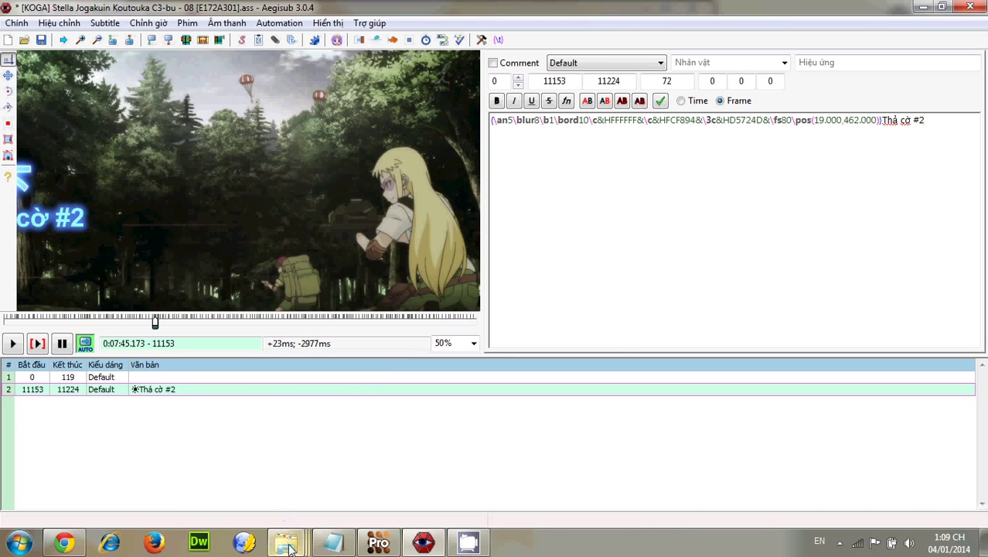
mouse_move(289, 548)
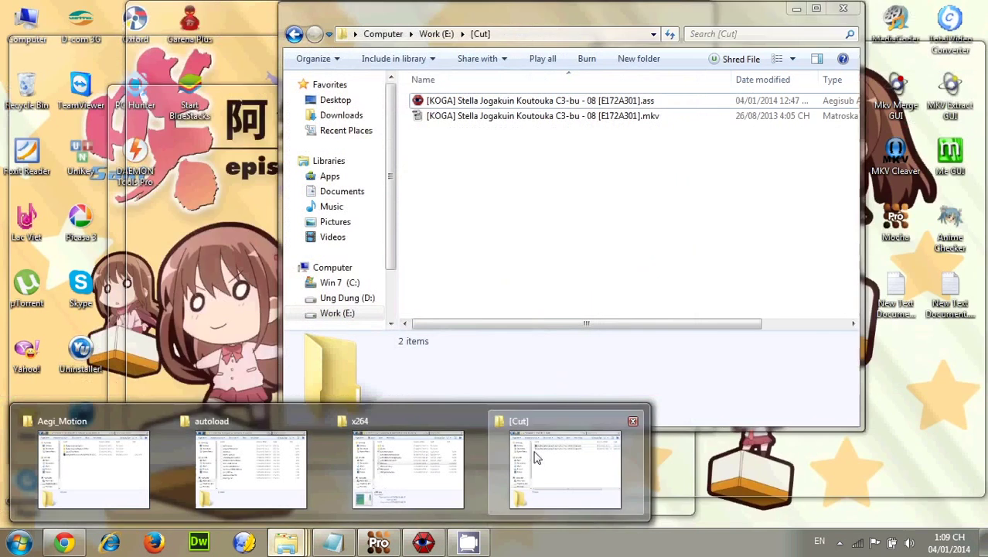
click(545, 464)
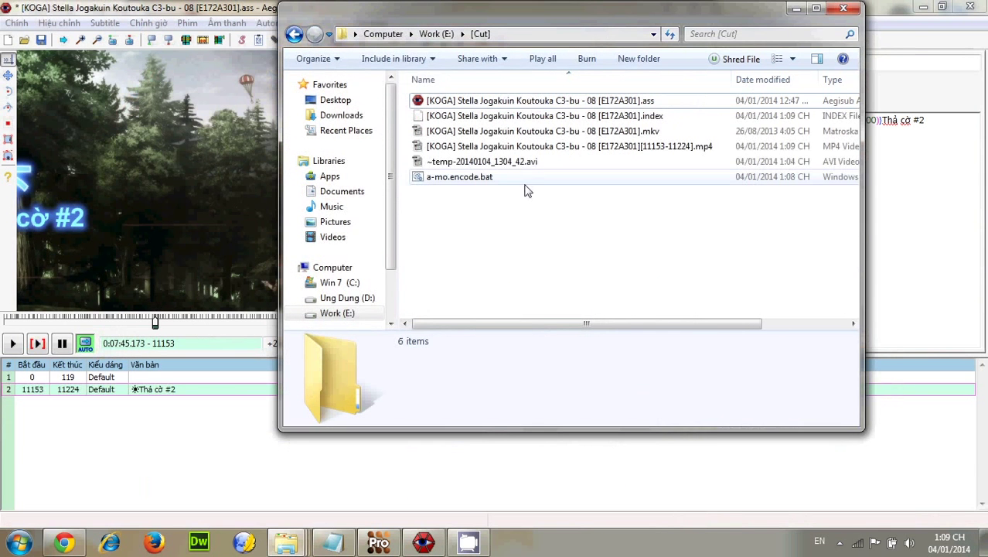
click(547, 147)
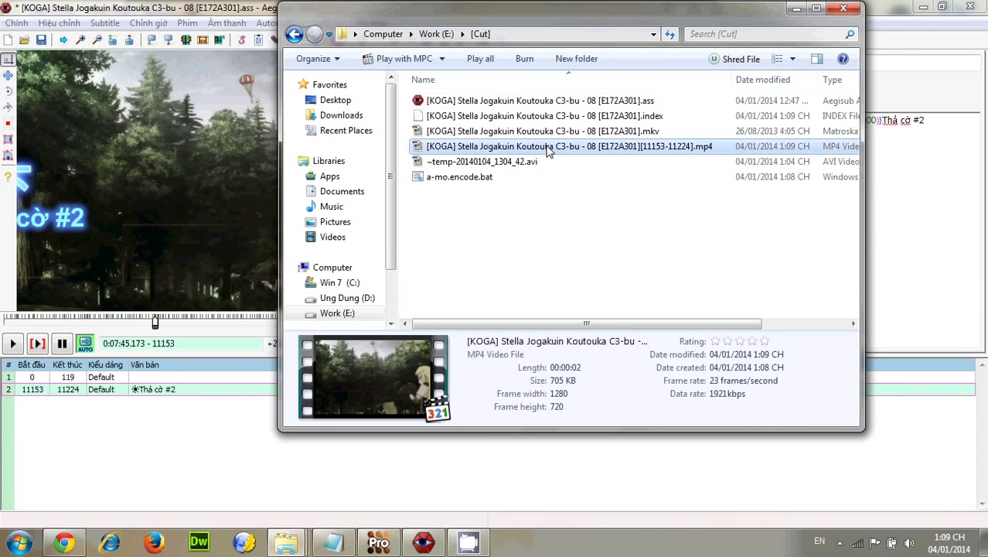
key(alt+Tab)
key(alt+Tab)
drag(562, 17, 268, 41)
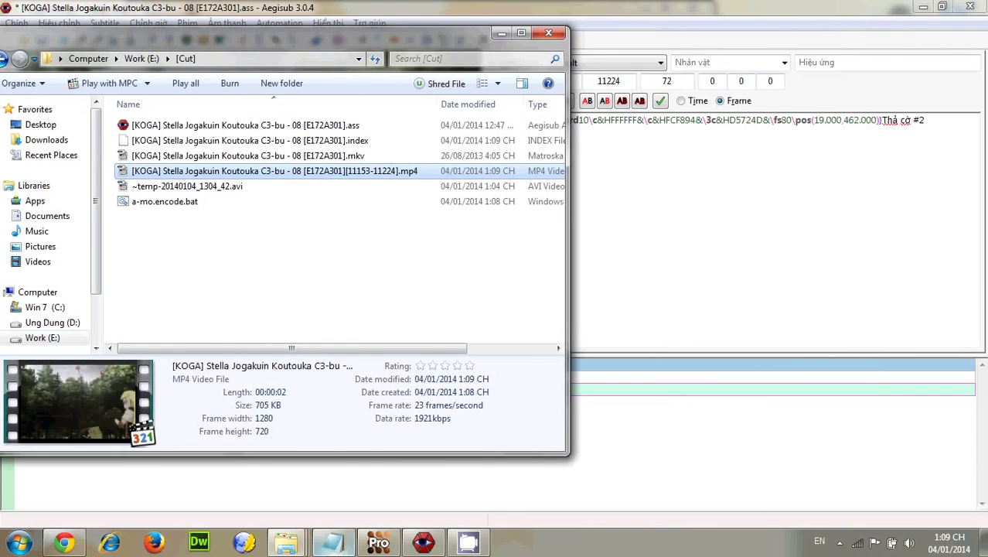
- In the Notepad notes, add the line "nó đấy" and the step "6. mở Motion Pro"
click(331, 544)
text(nó đây)
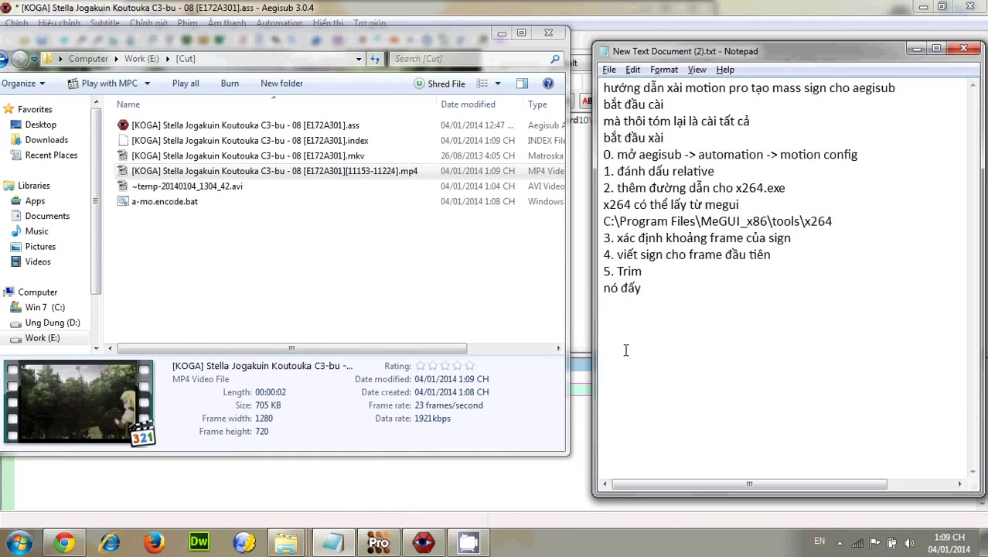
click(417, 172)
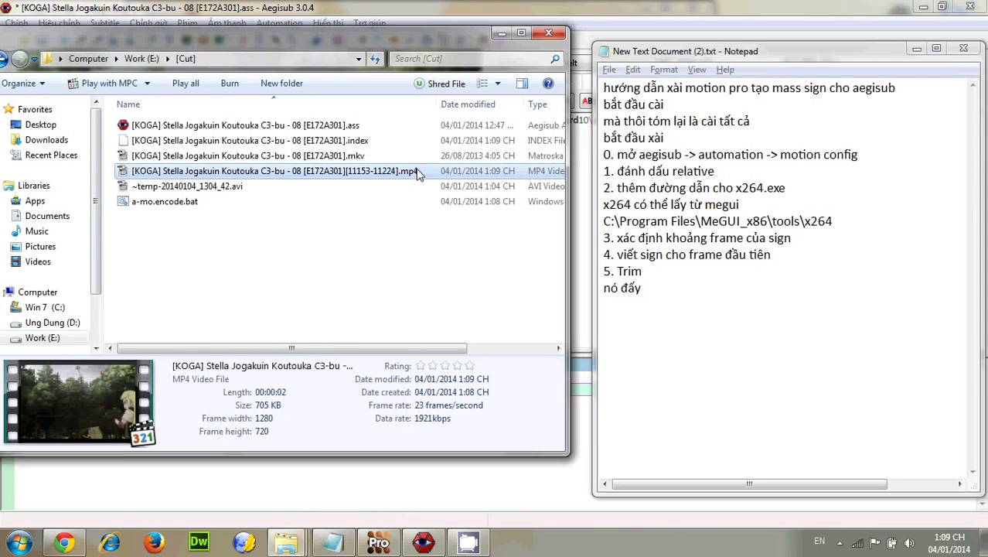
click(786, 341)
text(6.)
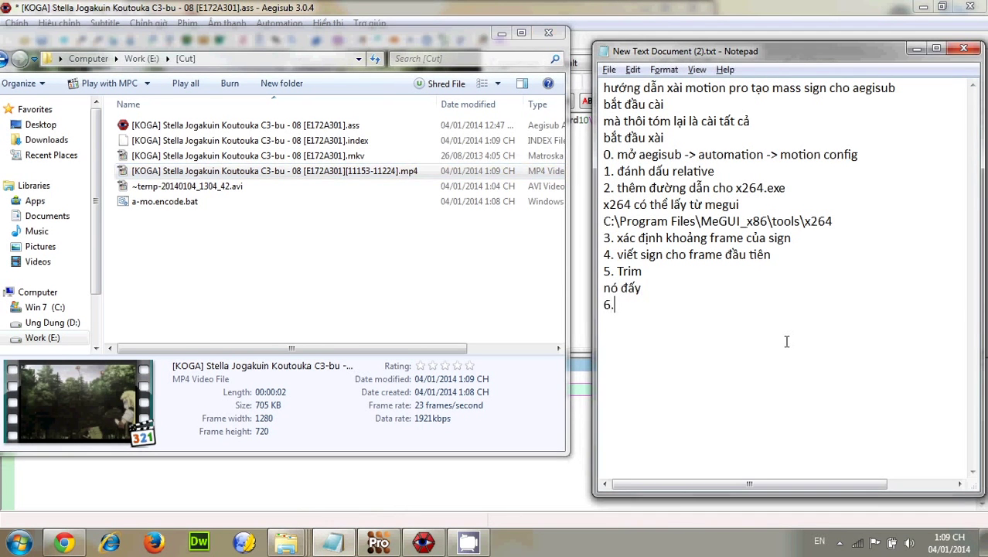
text( mở Motion )
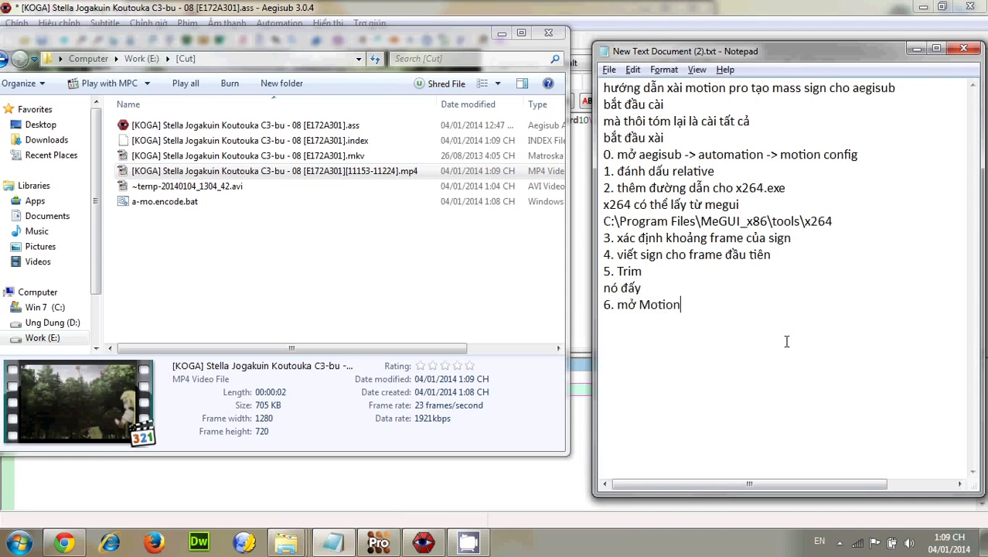
text(Pro)
- Switch to mocha Pro and hide the Parameters panel to enlarge the viewer
click(378, 542)
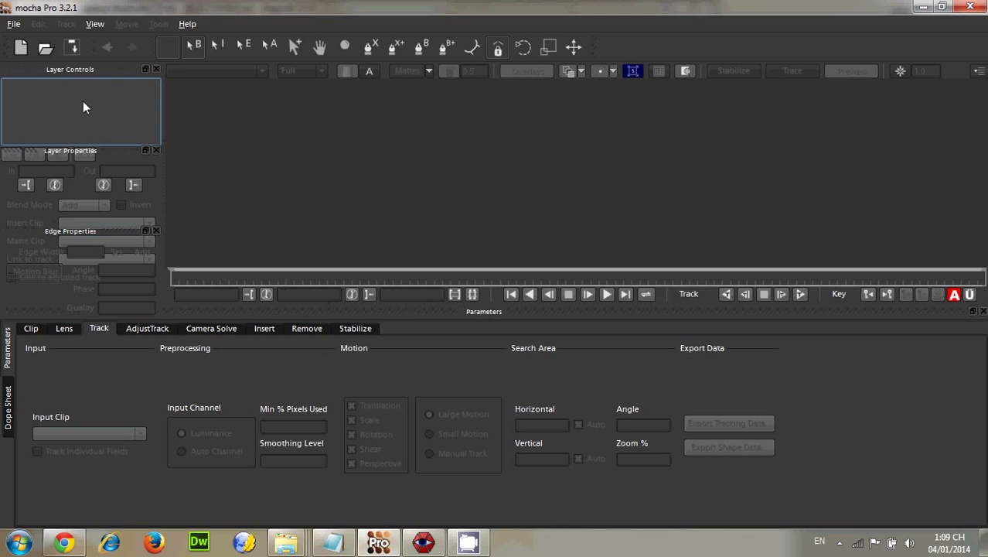
click(13, 24)
click(72, 26)
click(95, 24)
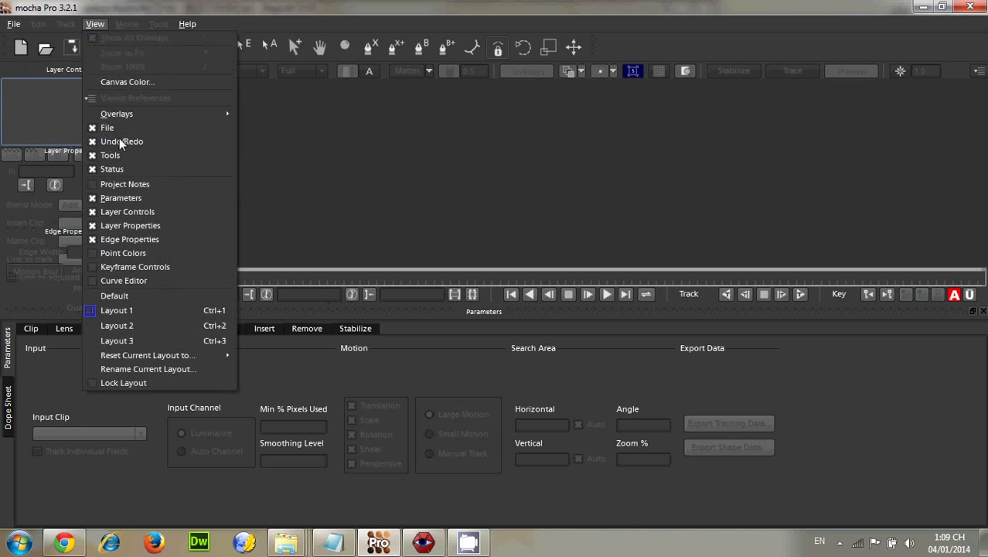
click(124, 198)
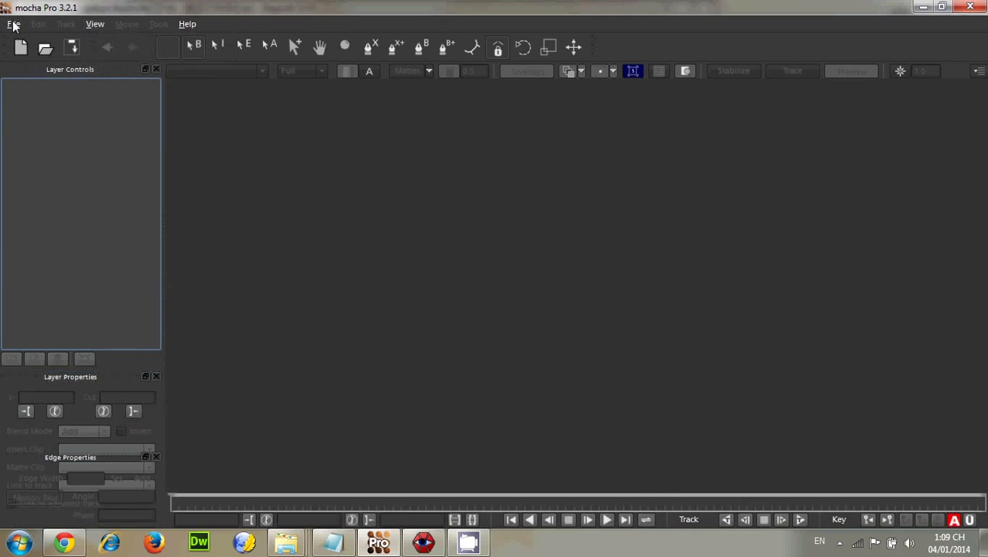
click(14, 24)
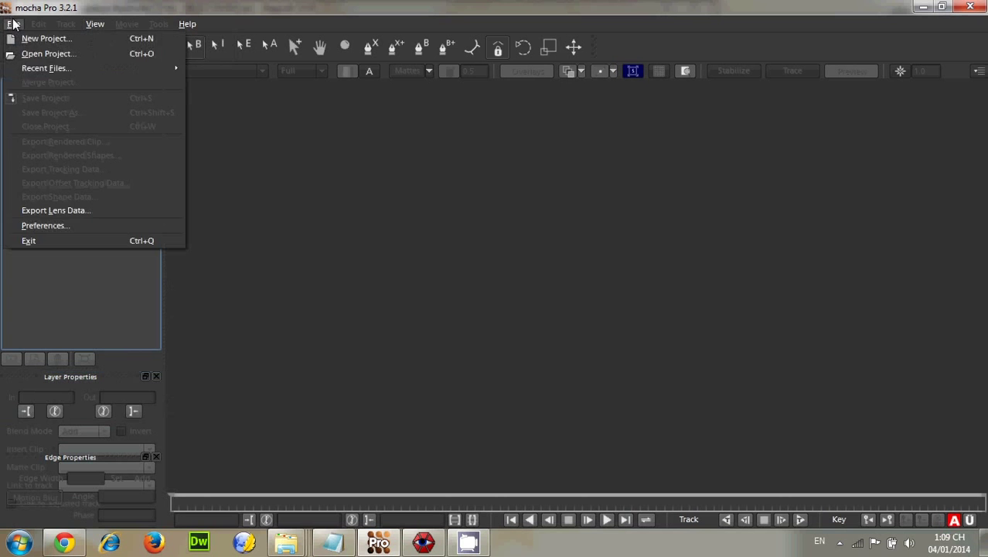
click(80, 36)
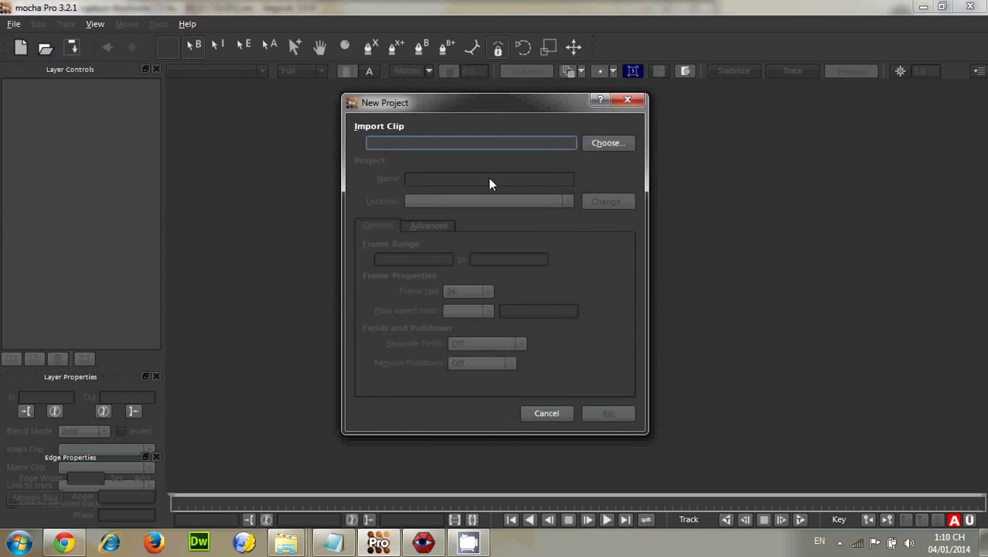
click(619, 142)
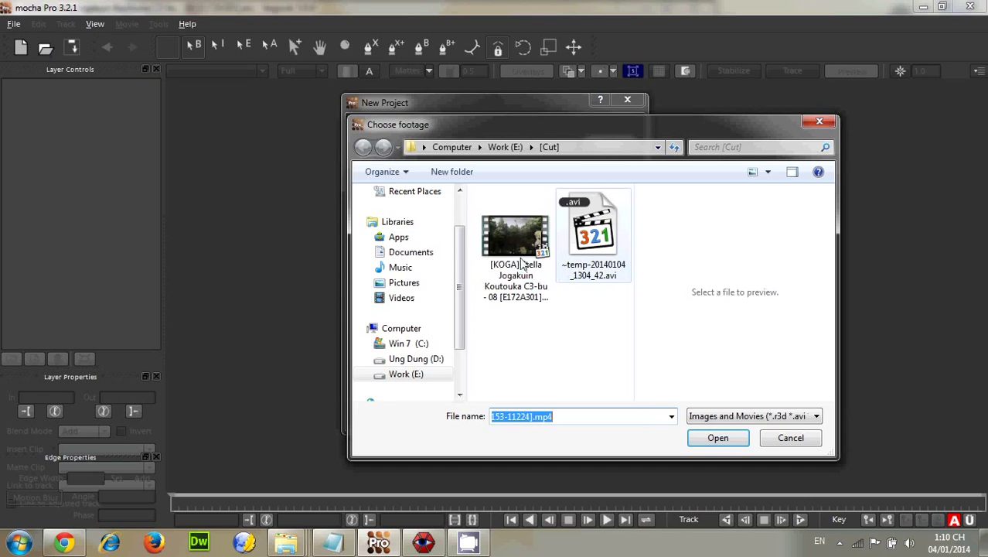
click(519, 263)
click(708, 438)
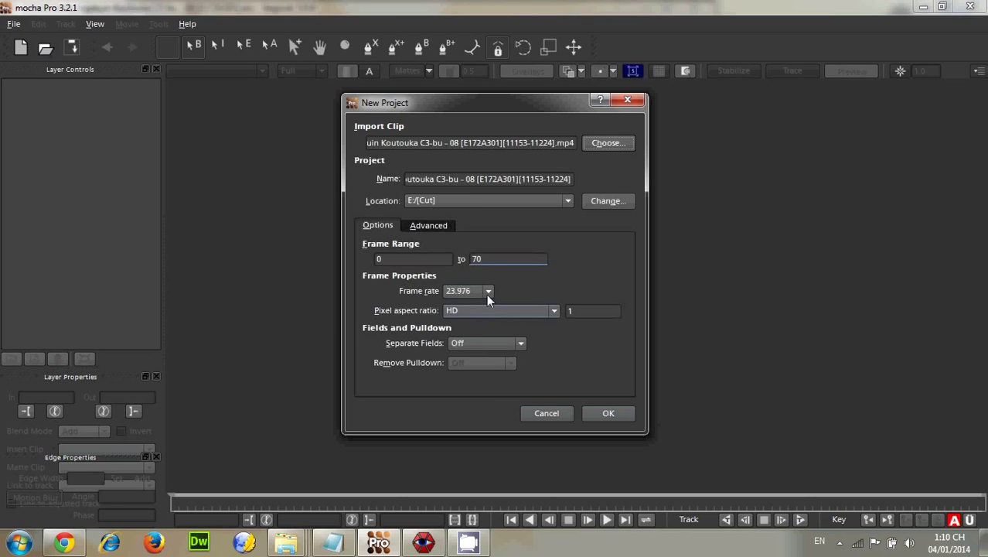
click(487, 291)
click(468, 323)
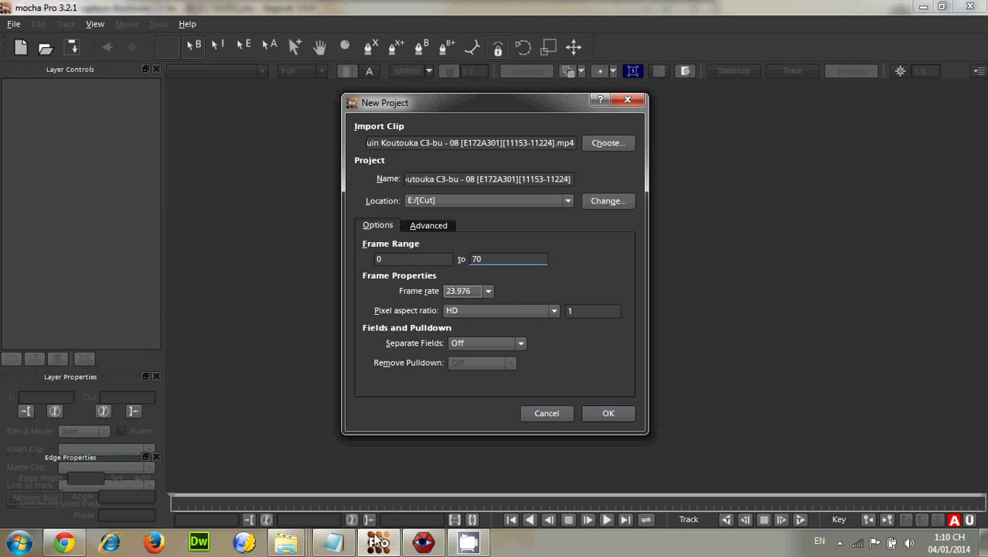
- Add the line "chọn 23,976" to the Notepad notes, and create the mocha Pro project with the chosen settings
click(333, 543)
key(Return)
text(c)
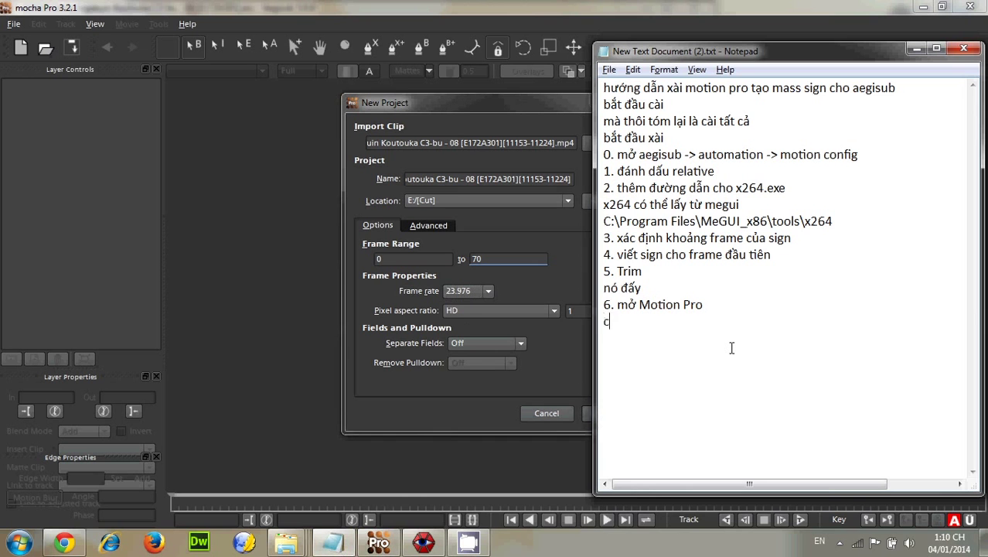
text(hon 23,976)
click(541, 320)
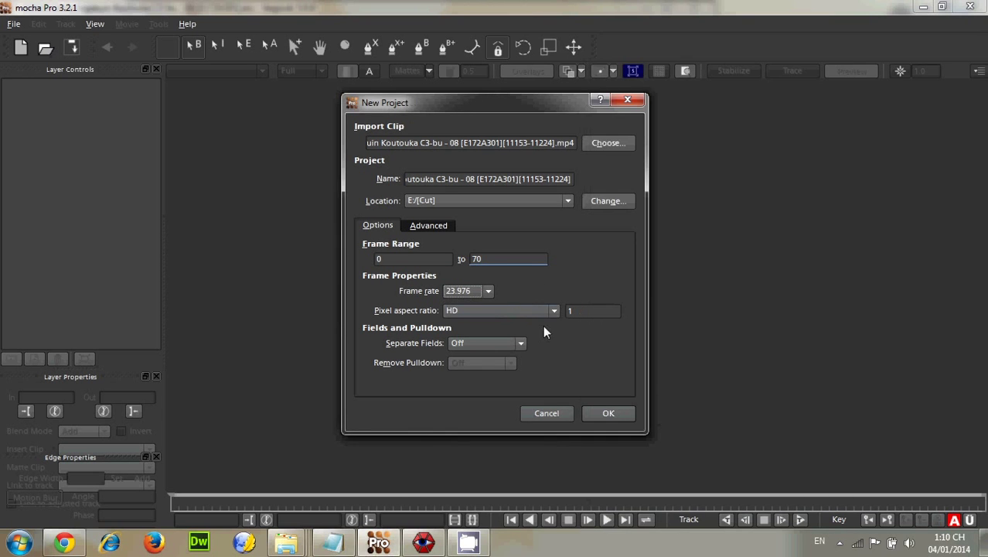
click(614, 412)
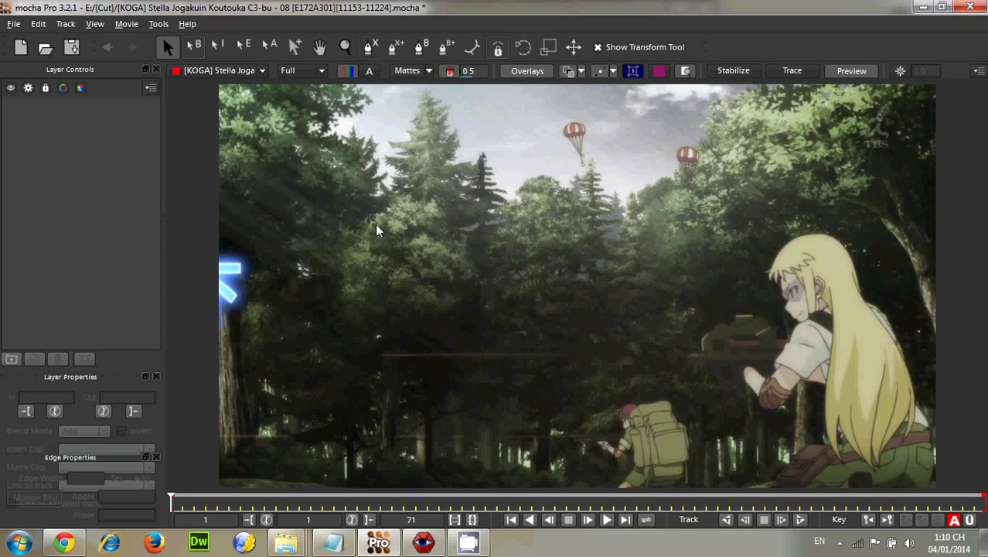
- Switch to Notepad and add the step "7. vẽ để tạo track" to the notes
click(468, 542)
text(ve)
key(BackSpace)
key(BackSpace)
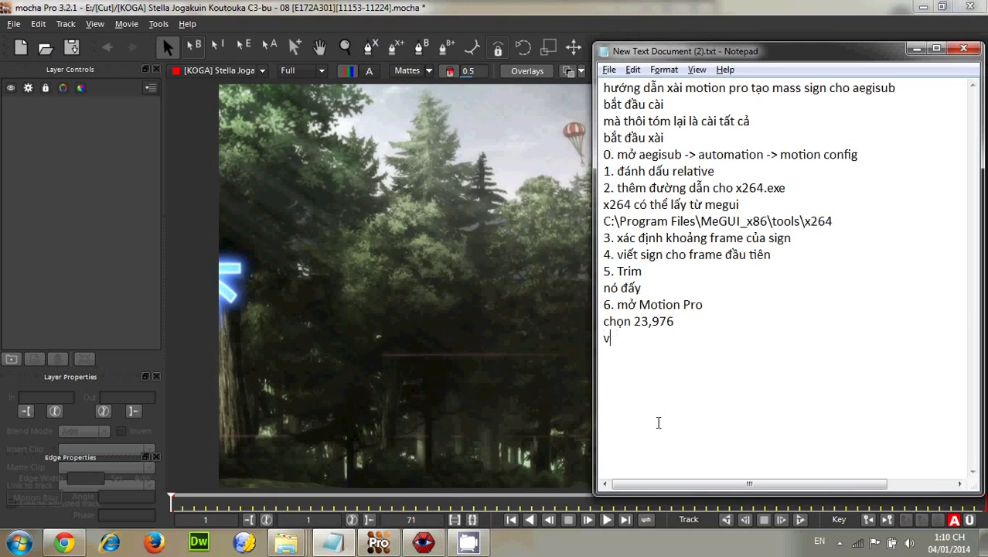
text(7 về)
key(BackSpace)
key(BackSpace)
text(vẽ)
text( track)
key(BackSpace)
key(BackSpace)
key(BackSpace)
key(BackSpace)
key(BackSpace)
text(để tạo track)
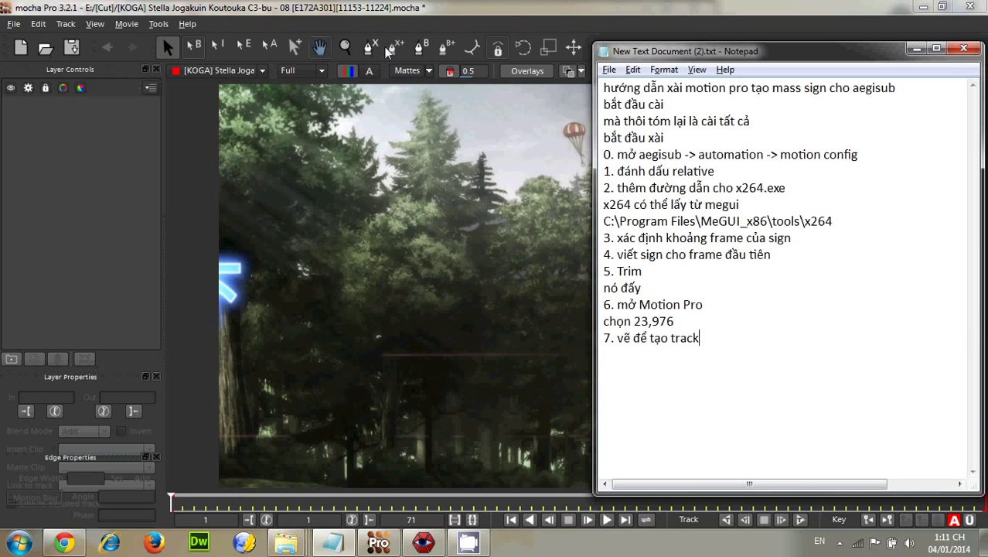
- In mocha Pro, draw a closed X-spline closely around the glowing blue sign at the frame's left edge
click(373, 47)
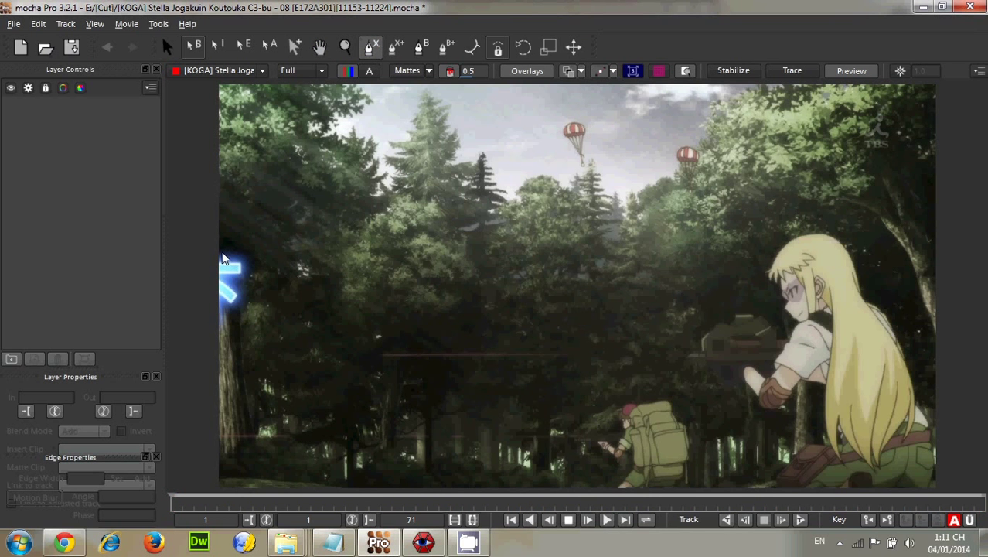
click(346, 47)
scroll(250, 309, up, 2)
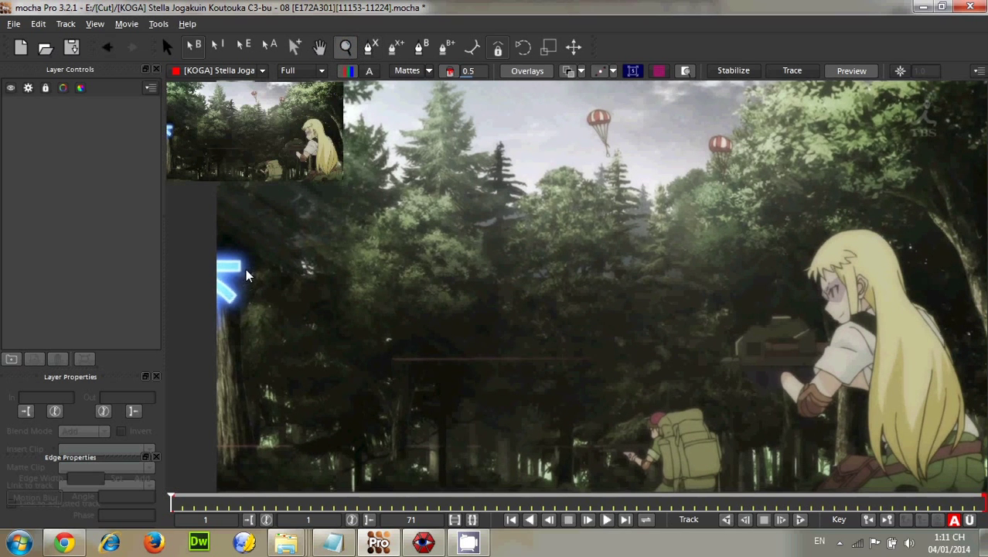
scroll(250, 309, up, 3)
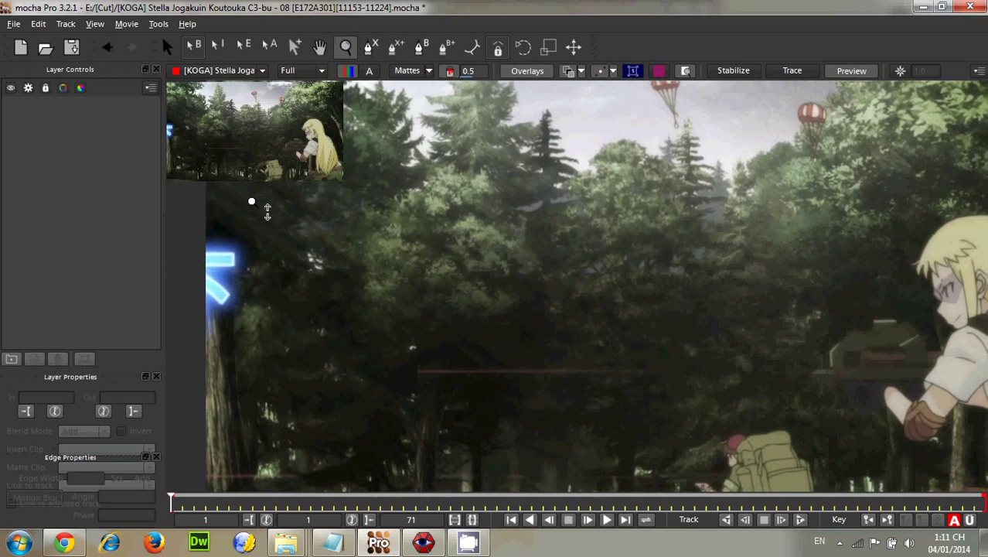
scroll(260, 213, up, 1)
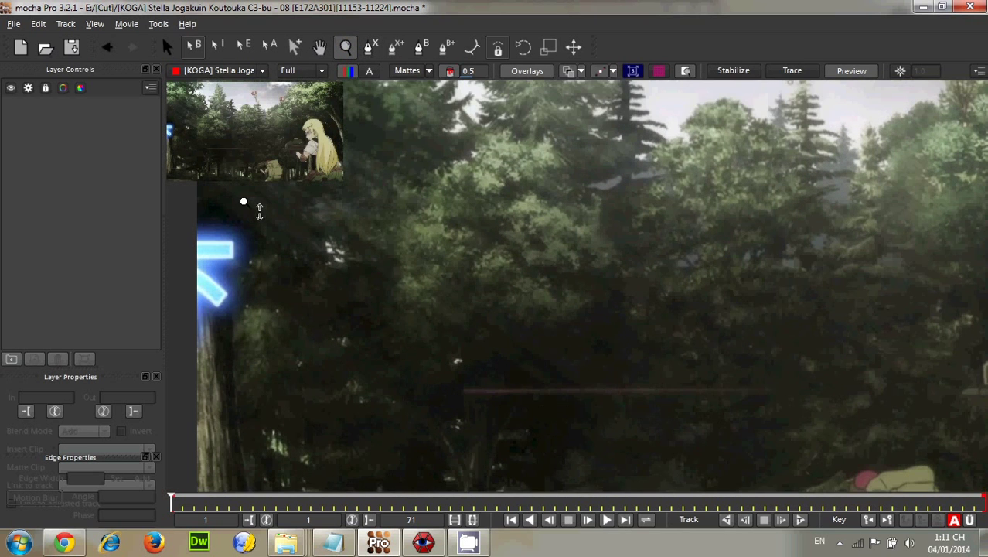
scroll(255, 236, up, 2)
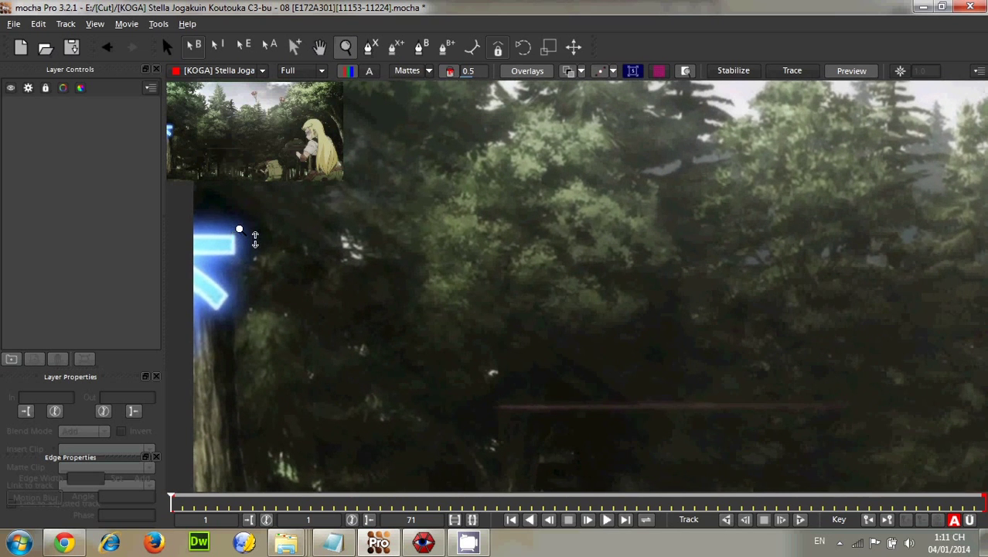
scroll(239, 236, up, 1)
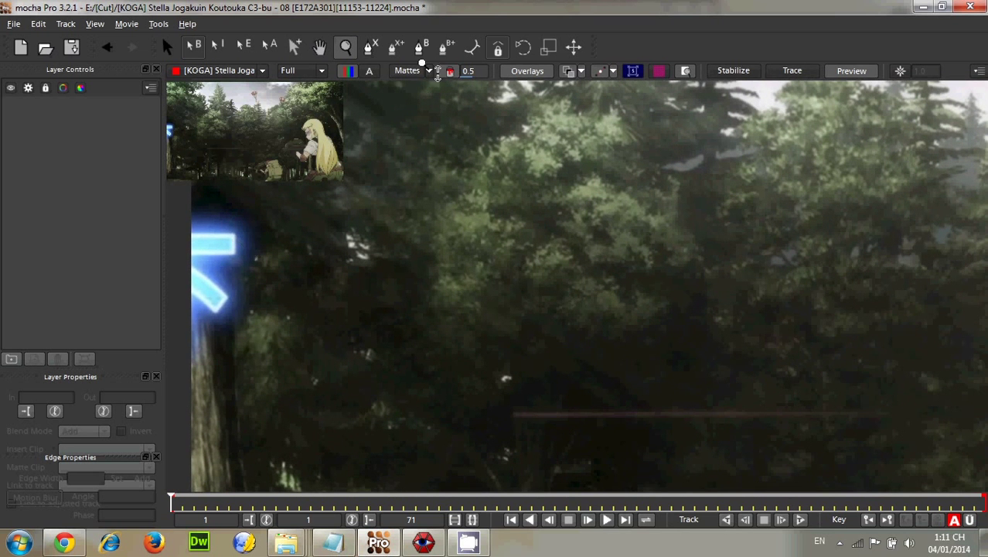
click(372, 48)
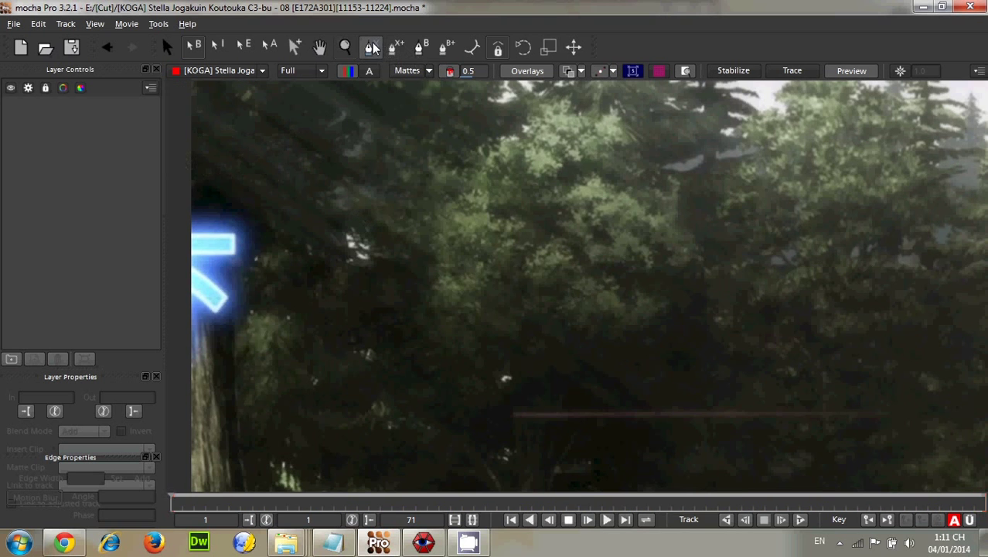
click(192, 214)
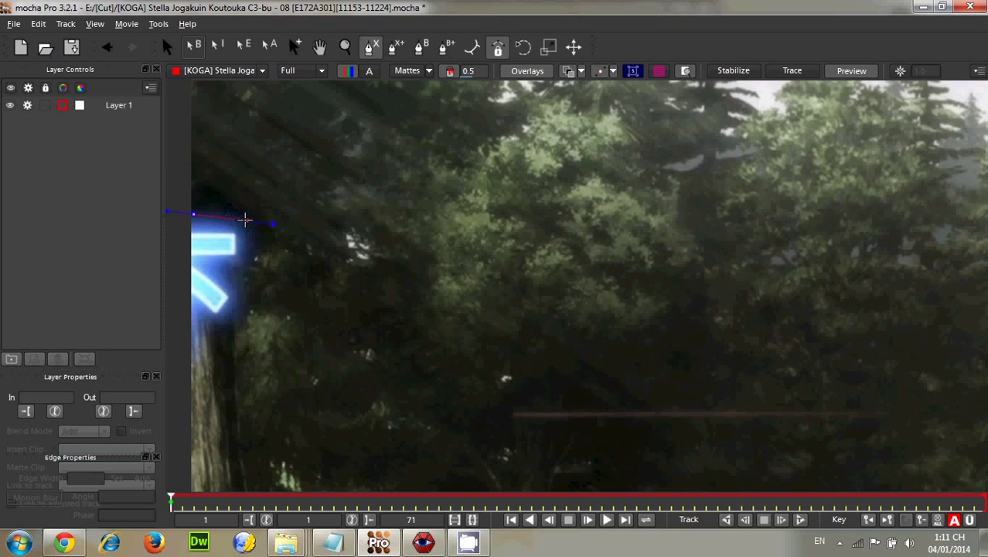
click(243, 216)
click(257, 238)
click(249, 265)
click(234, 267)
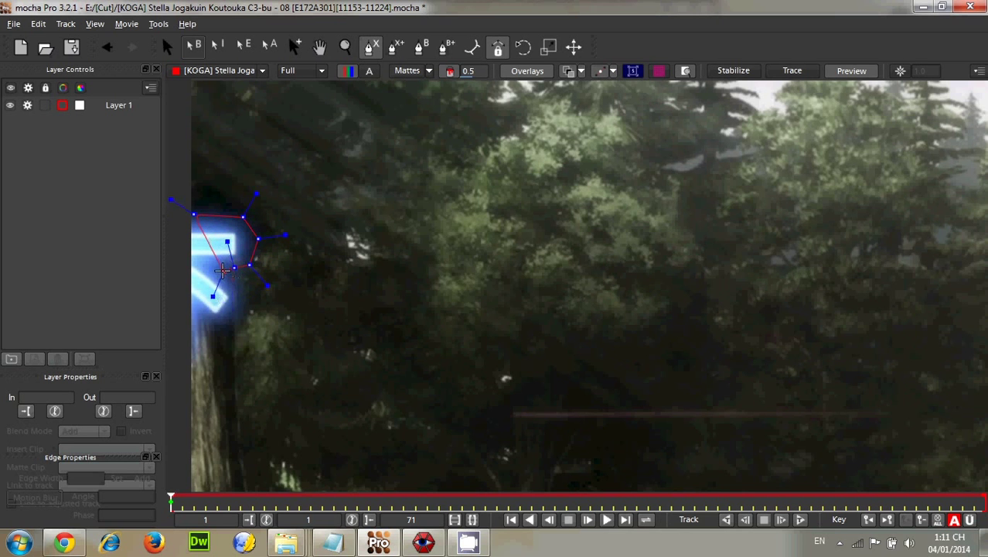
click(224, 270)
click(242, 297)
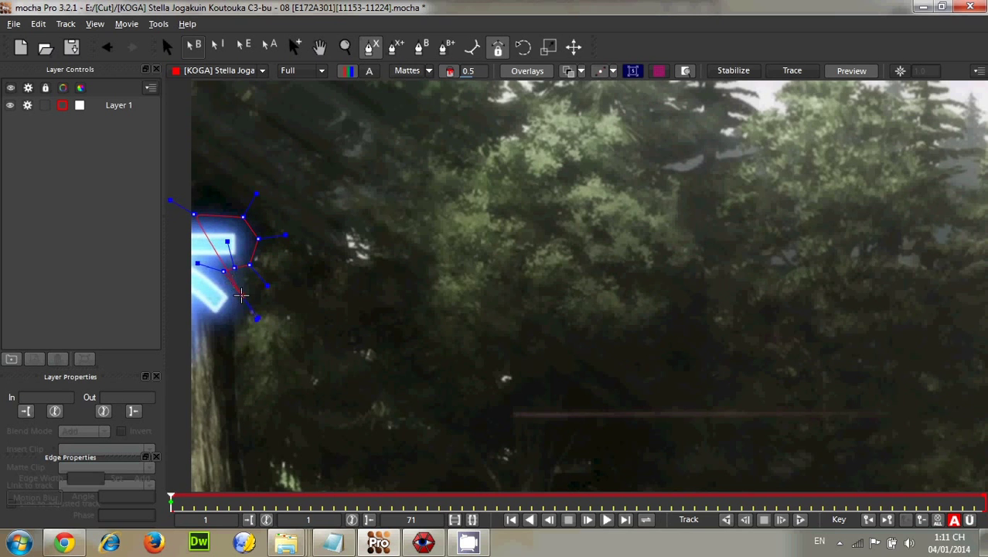
click(230, 328)
click(206, 328)
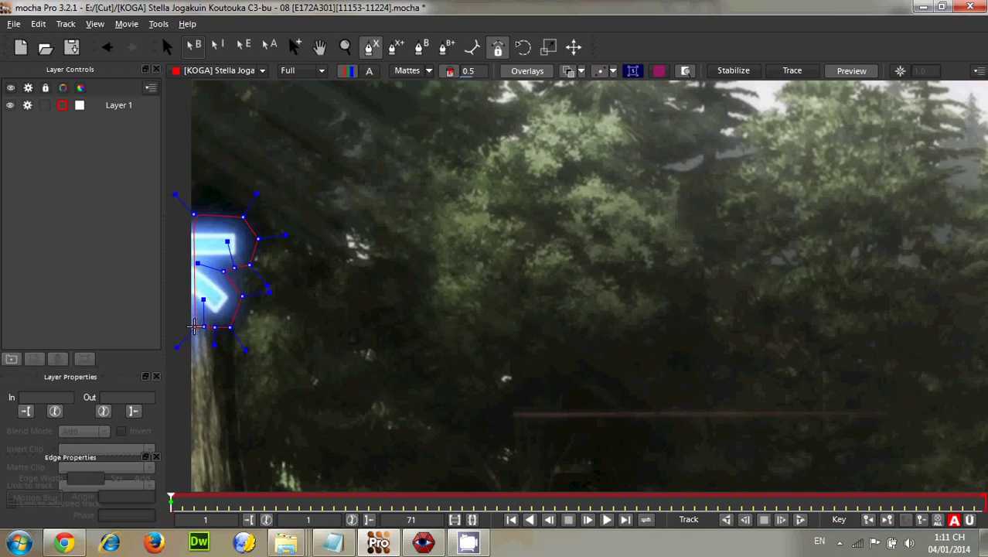
right_click(189, 326)
- Add "chuột phải để kết thúc" and "8. play" to the Notepad notes, and return to mocha Pro with the spline deselected
click(333, 542)
text(chuột phải d)
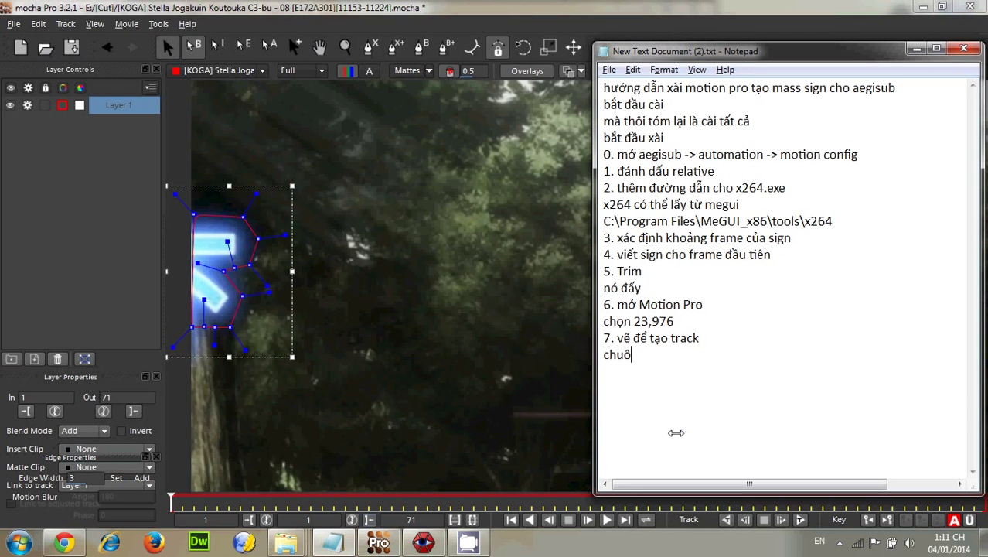
text(ể kêt thúc)
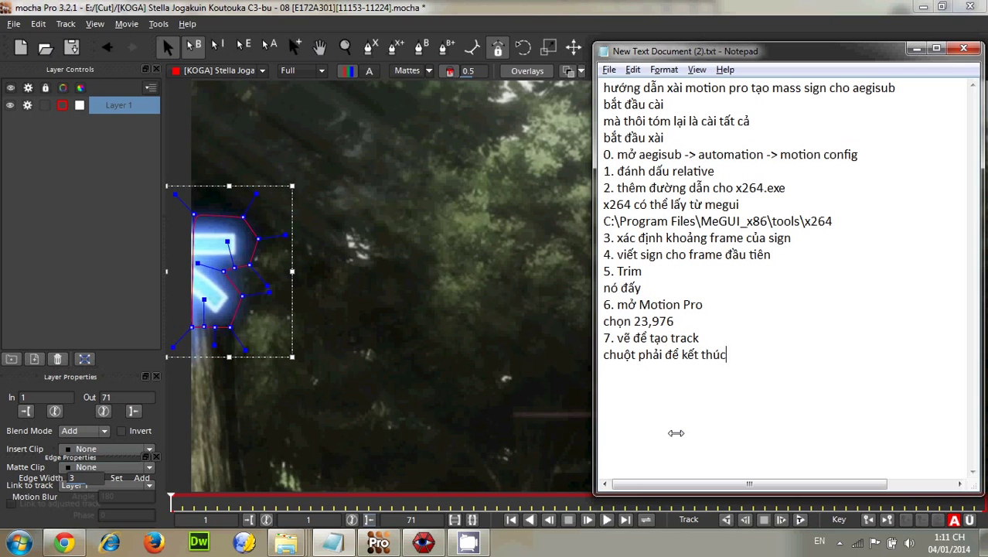
key(Return)
text(8. play)
click(546, 405)
click(545, 405)
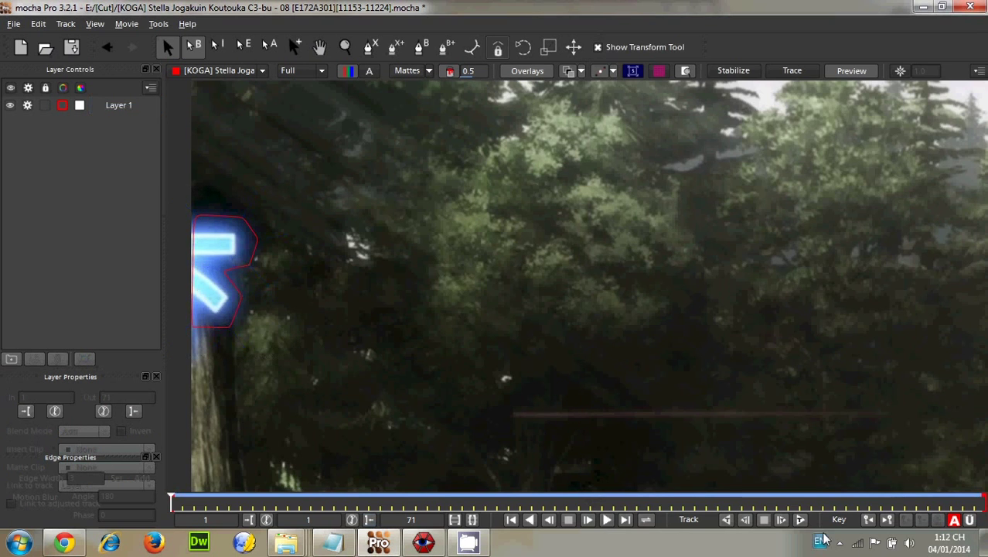
- Track the outlined sign forward through the clip, and add "chờ nó chạy hết frame" to the Notepad notes
click(800, 521)
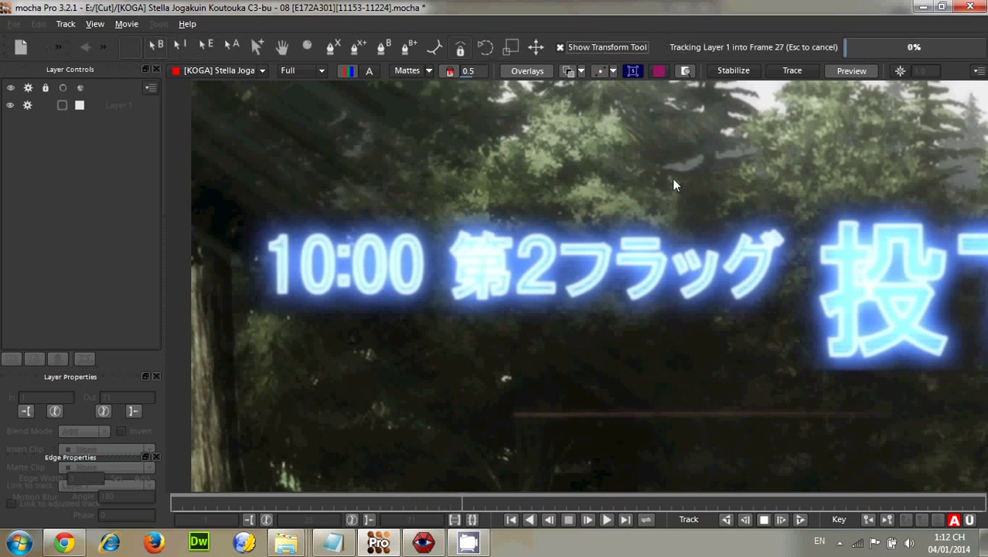
key(alt+Tab)
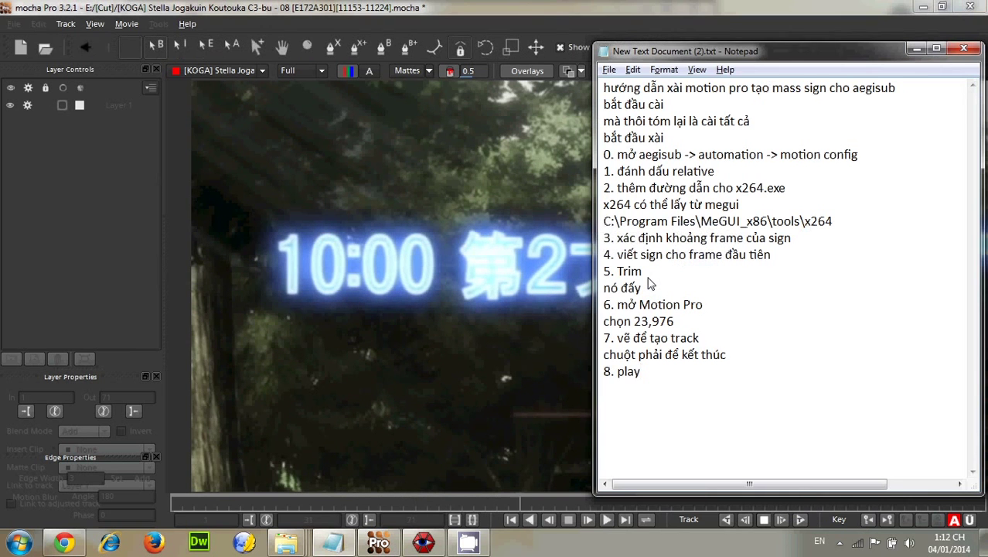
key(Return)
text(chơờ nó ch)
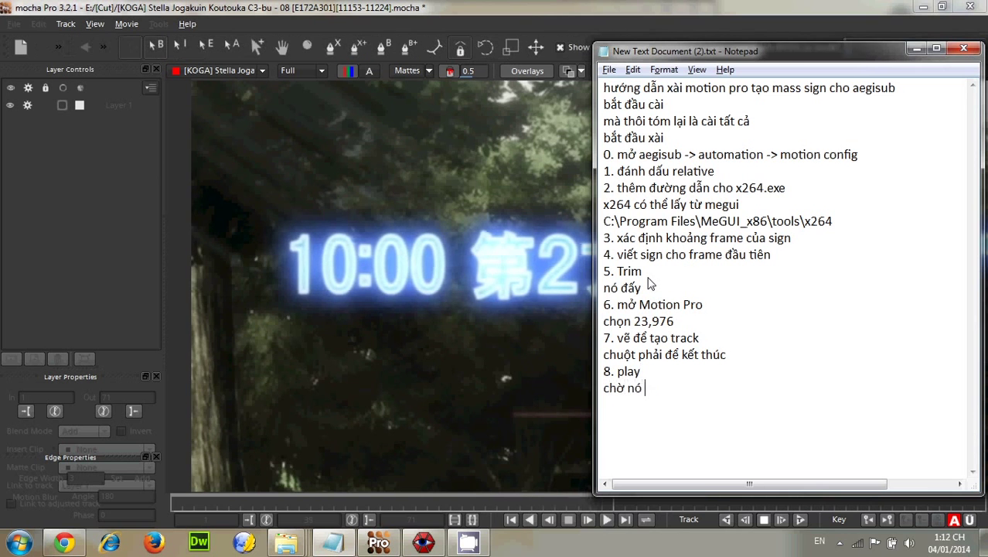
text(ạy hết)
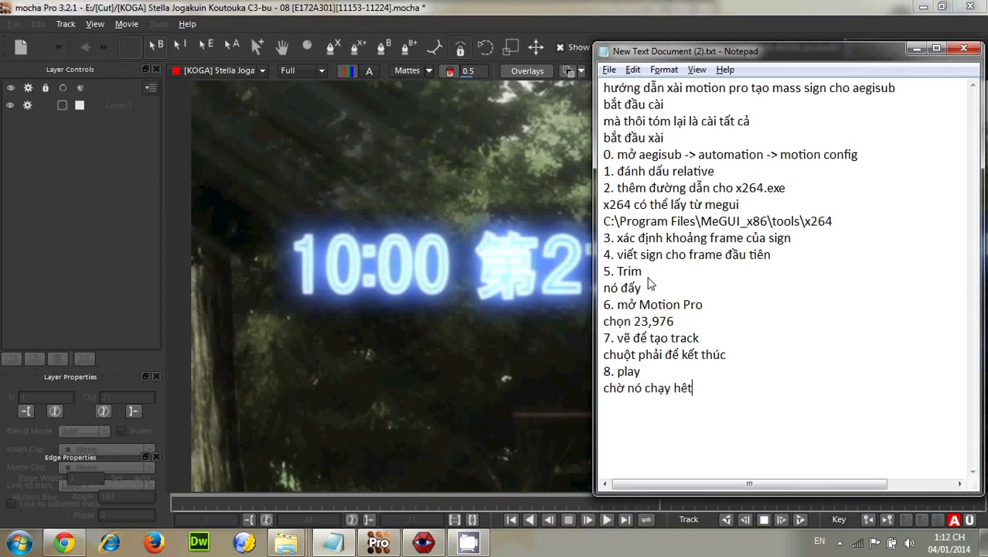
text( frame)
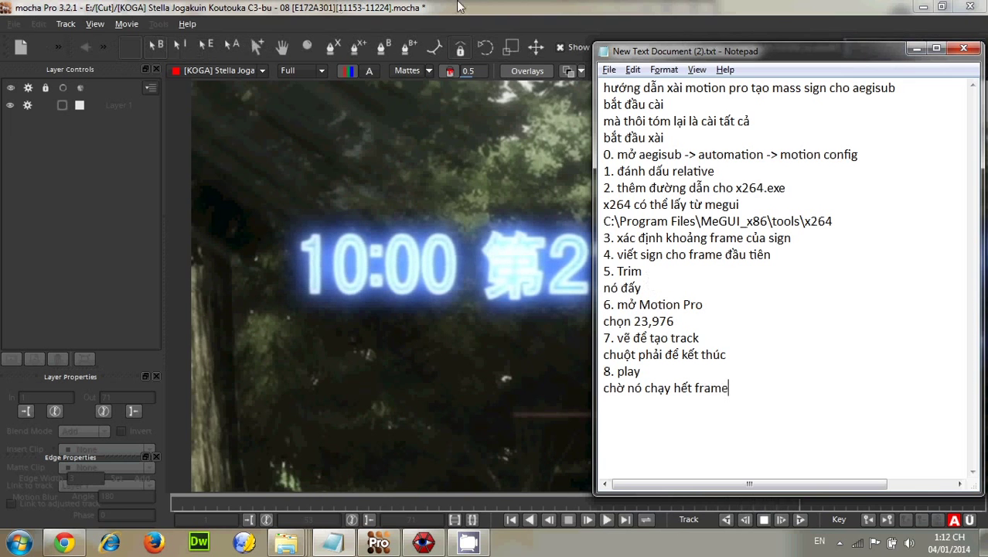
- Switch to mocha Pro, display the tracking parameters and select Layer 1
click(338, 7)
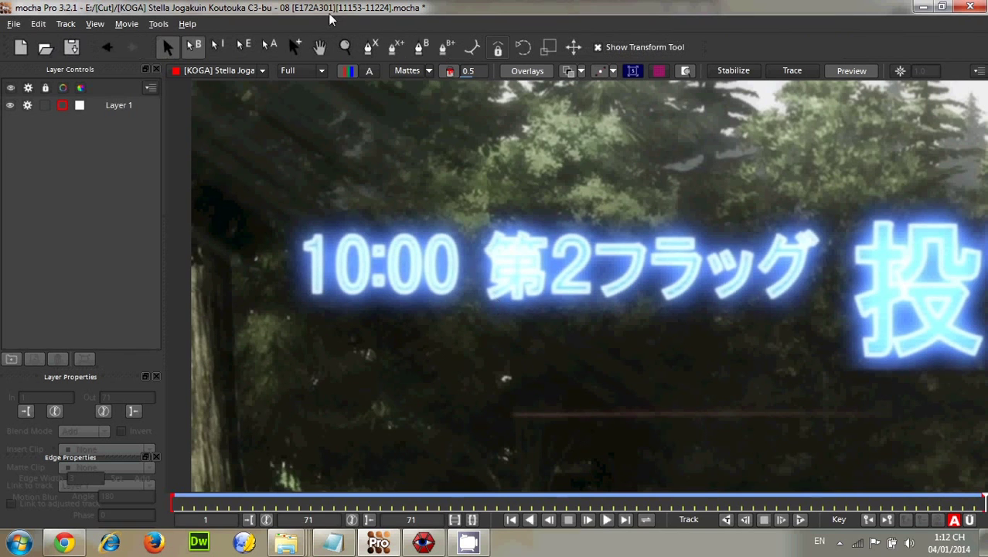
click(92, 23)
click(172, 199)
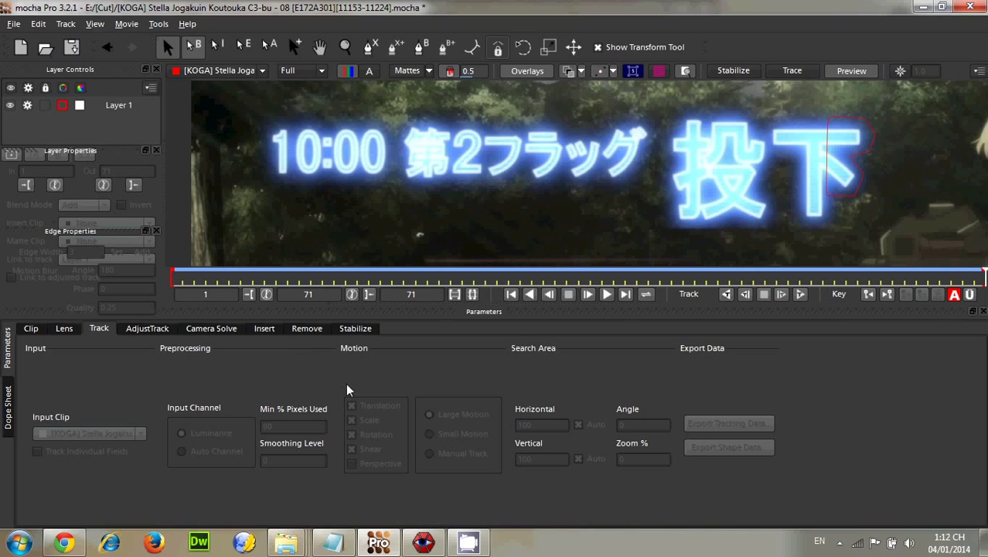
click(126, 105)
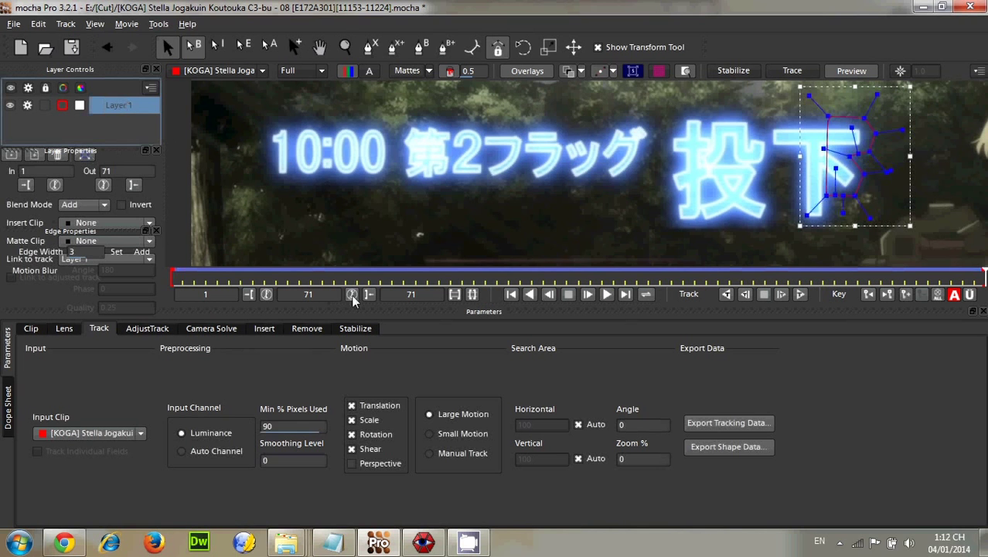
- Export Layer 1's tracking data to the clipboard as After Effects Transform Data [anchor point, position, scale and rotation]
click(728, 422)
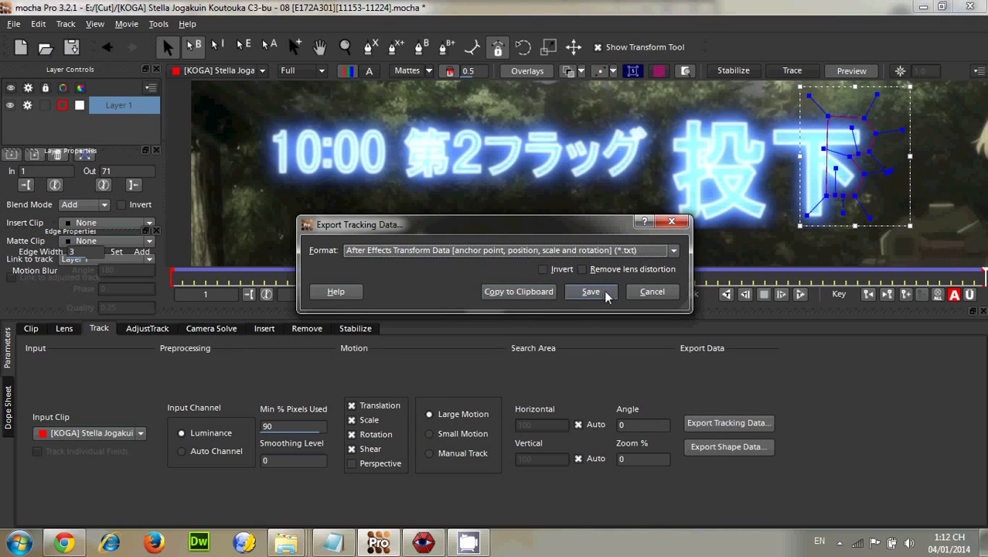
click(525, 293)
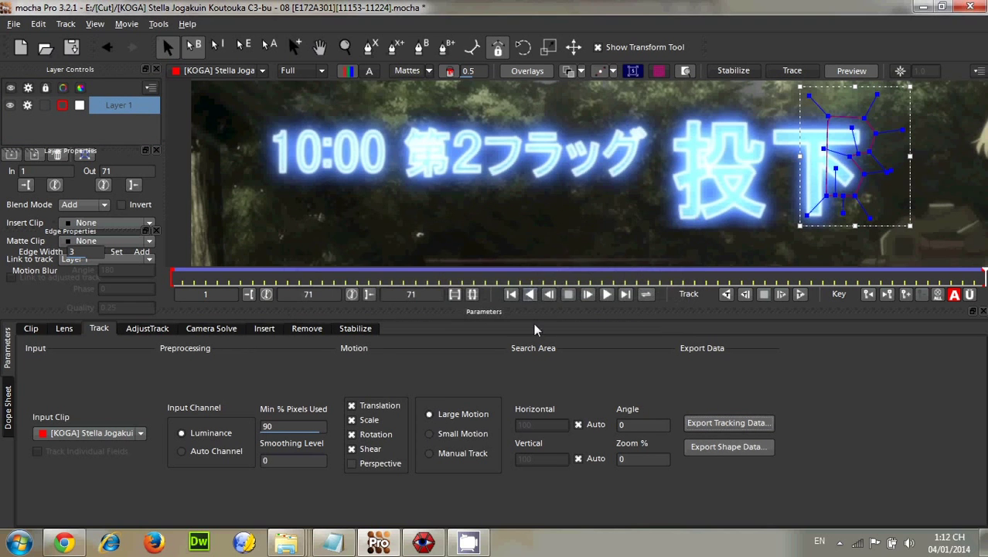
click(691, 422)
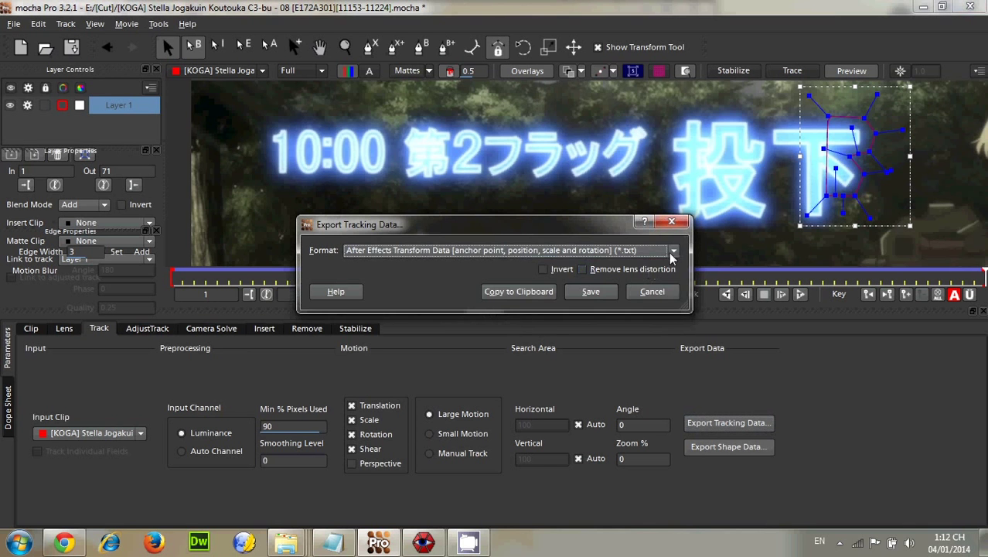
click(672, 252)
click(595, 295)
click(523, 293)
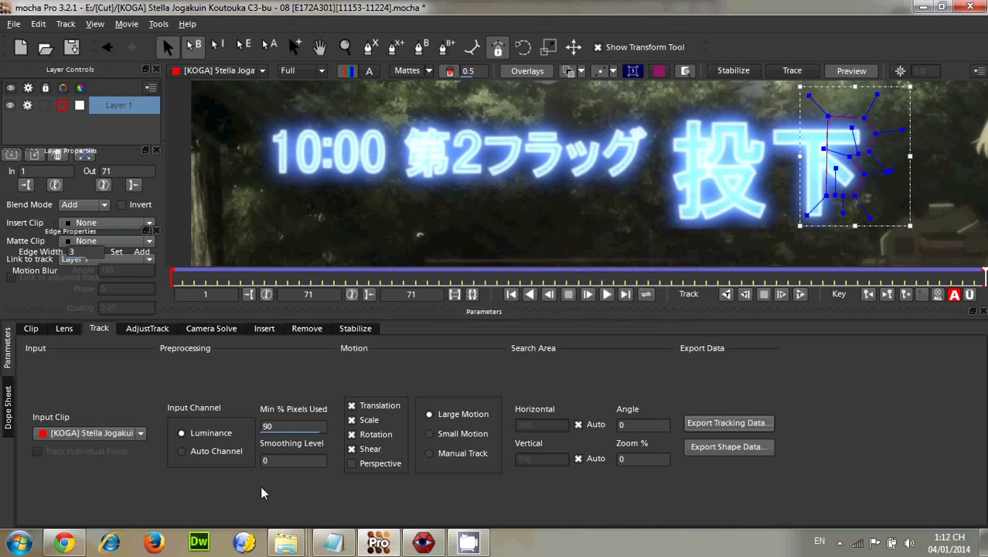
- Switch to Notepad and add "lấy thông số sau đó copy vào motion apply" to the notes, with Aegisub open behind it
click(417, 545)
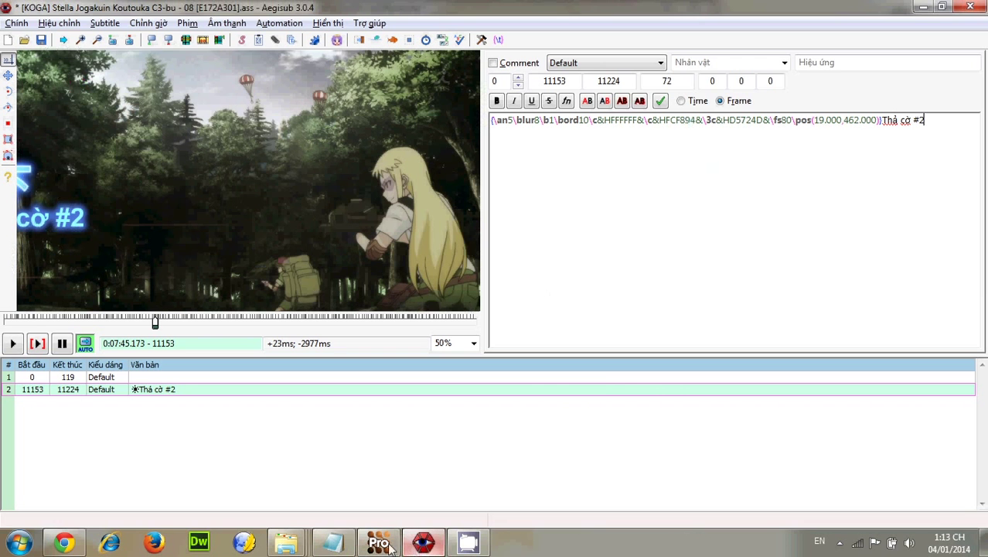
click(345, 545)
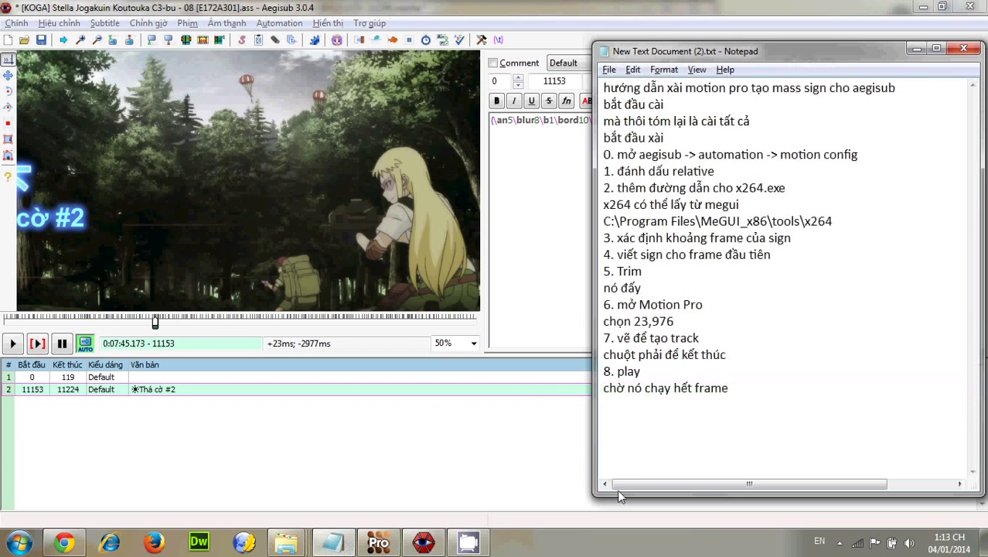
text(lấy)
text( thông s)
text(ô)
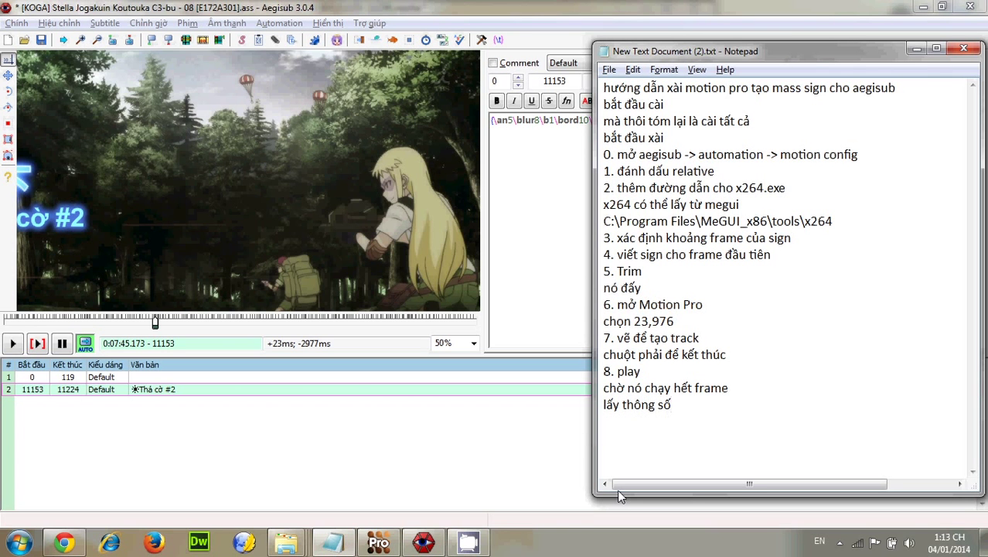
text( sau đó copy vào )
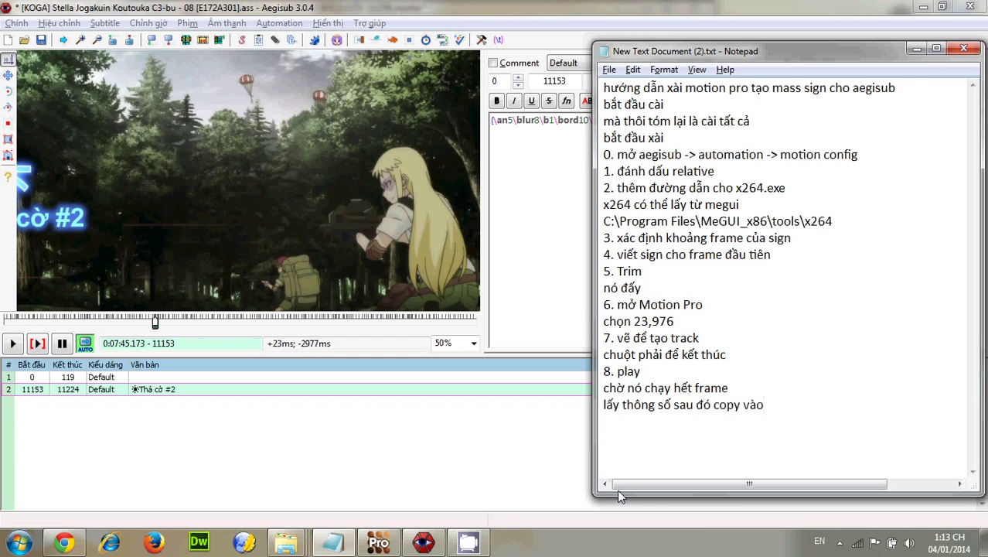
text(motion apply)
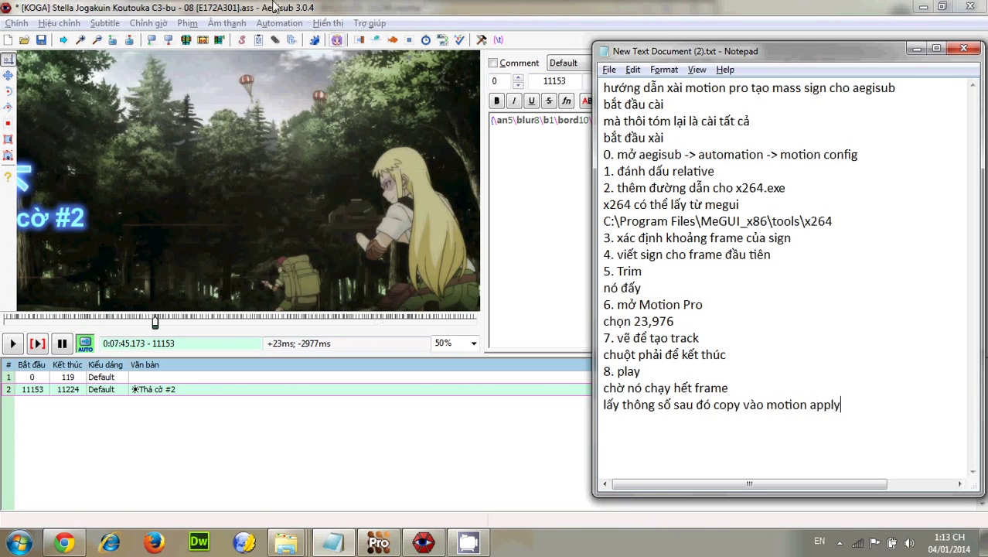
- In Aegisub, try Motion Data - Apply on the "Thả cờ #2" line, replacing the data with the copied tracking data
click(279, 23)
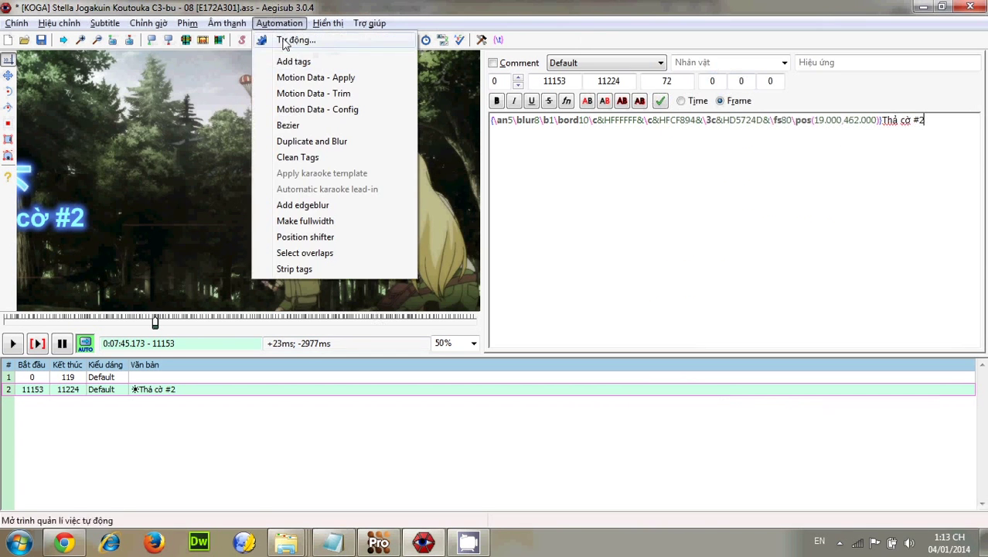
click(310, 82)
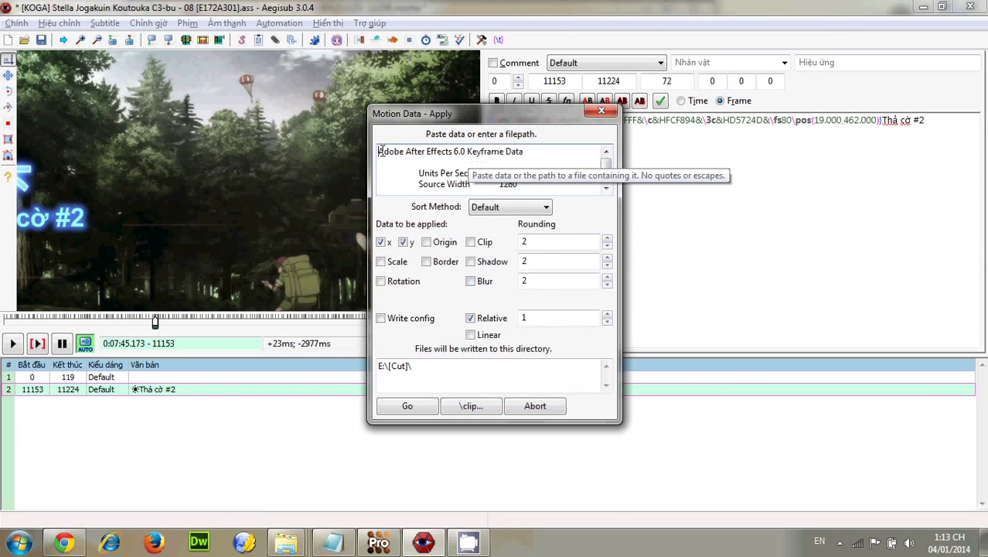
drag(379, 150, 610, 168)
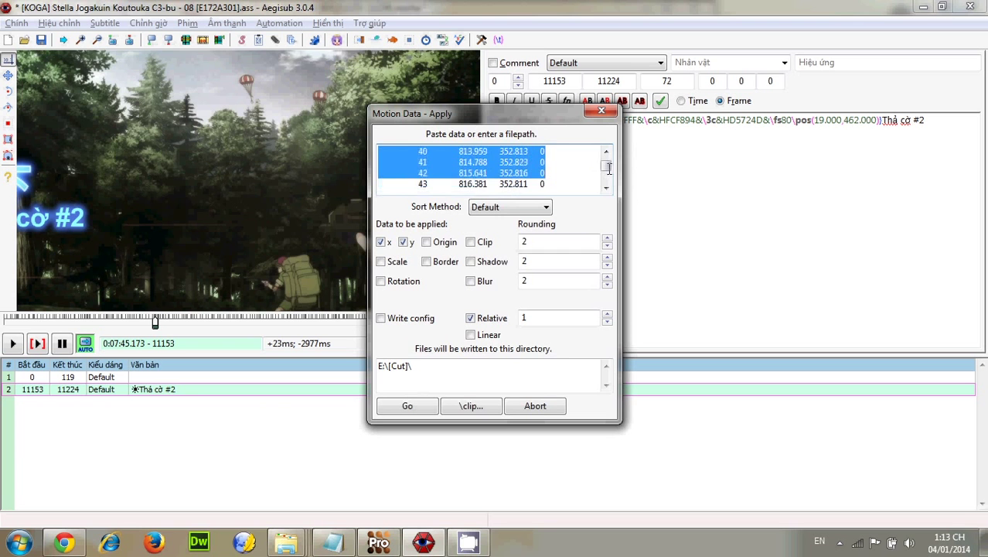
scroll(608, 178, down, 10)
key(ctrl+a)
key(Delete)
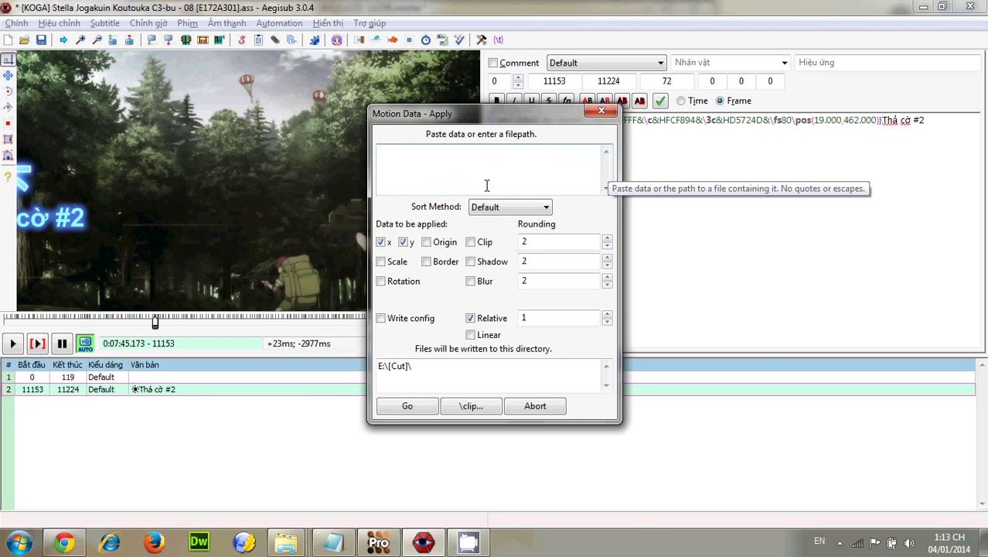
key(ctrl+v)
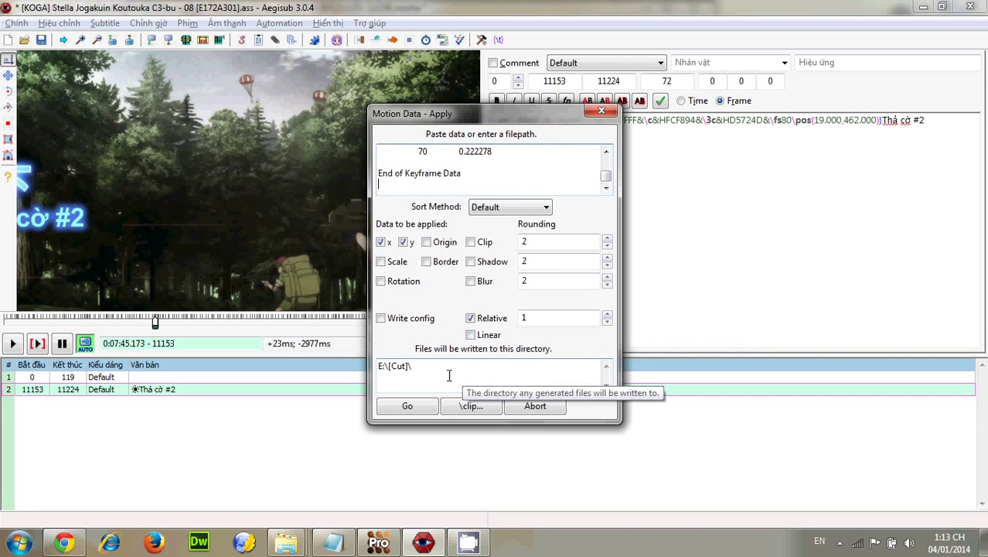
click(421, 409)
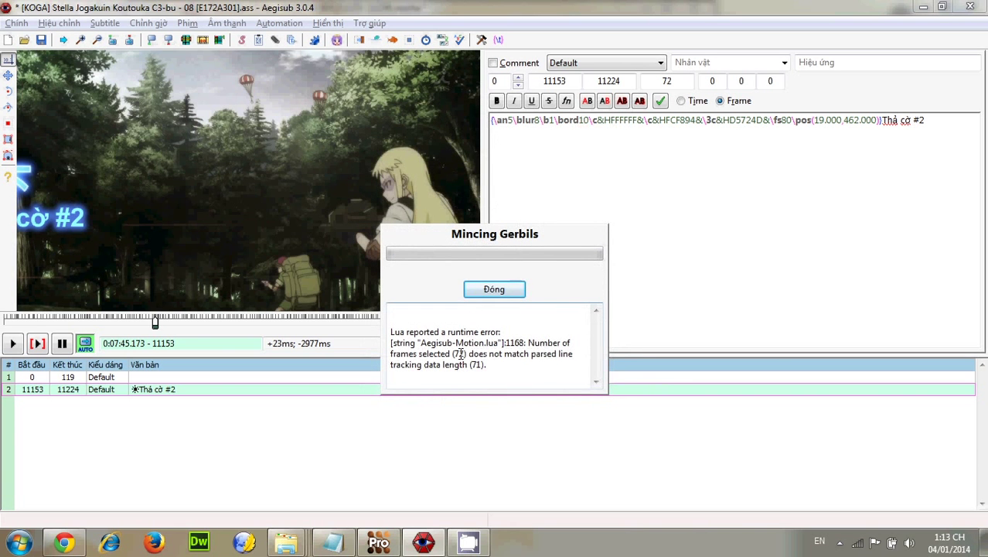
- Highlight the frame mismatch in the error text, add "thừa 1 frame" to the Notepad notes, and close the Aegisub error
drag(460, 353, 489, 368)
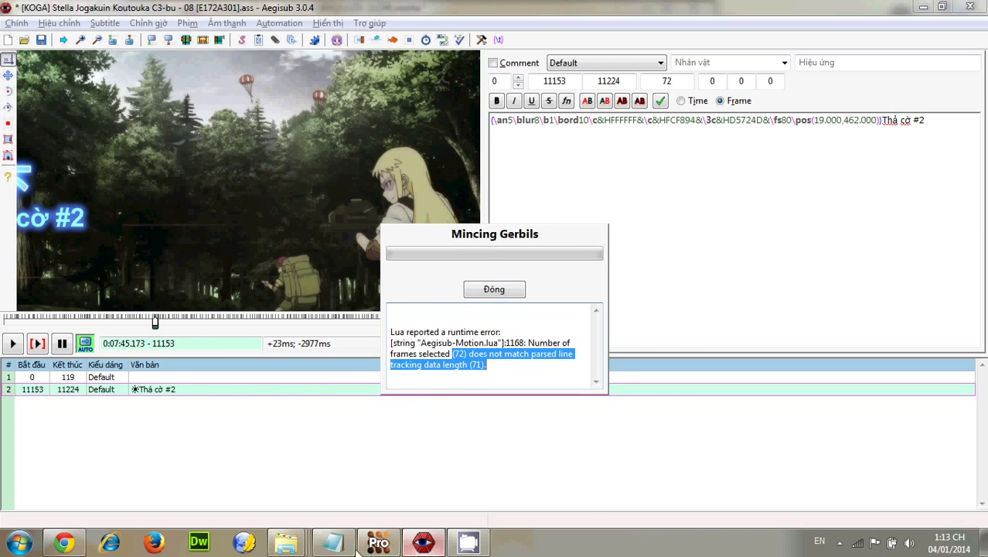
click(347, 543)
text(thừa 1 )
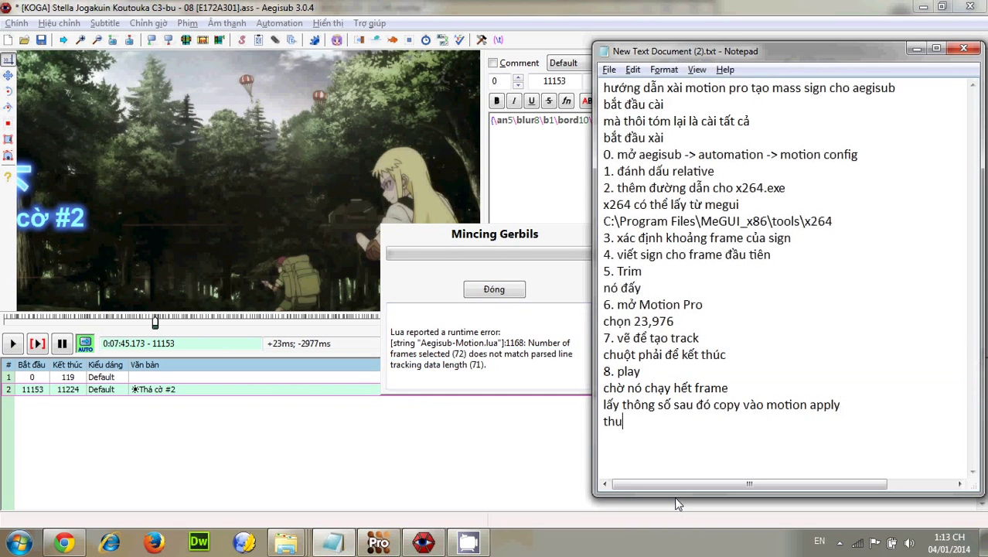
text(frame)
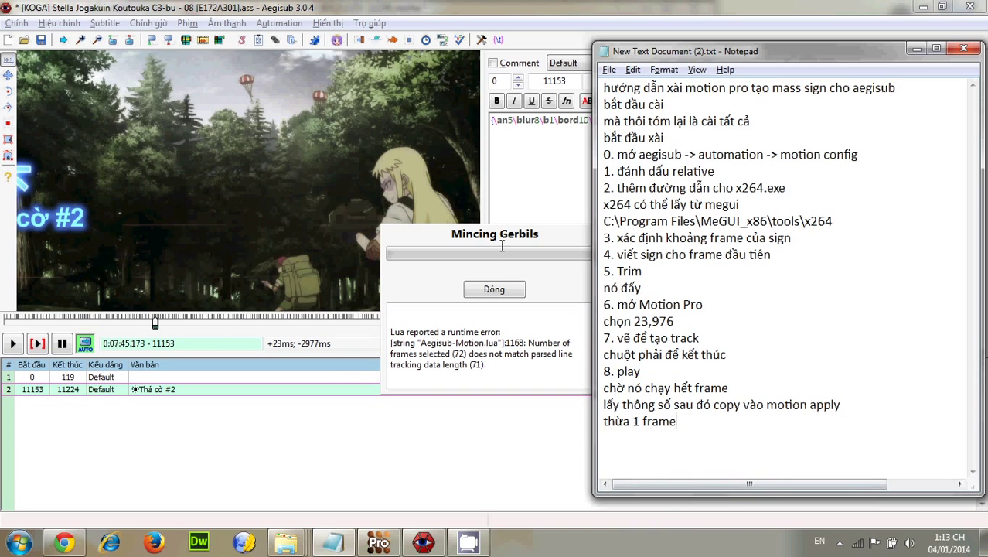
click(549, 190)
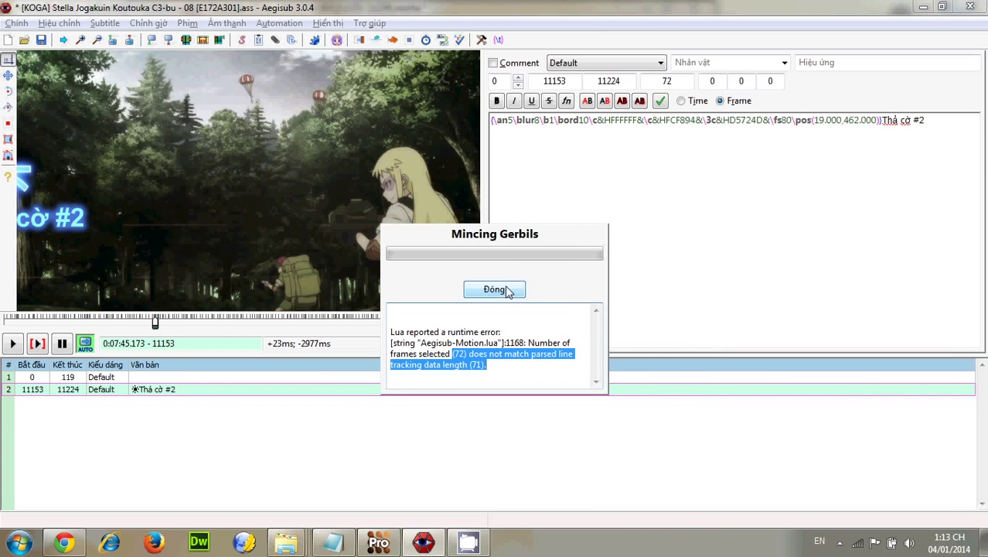
click(508, 290)
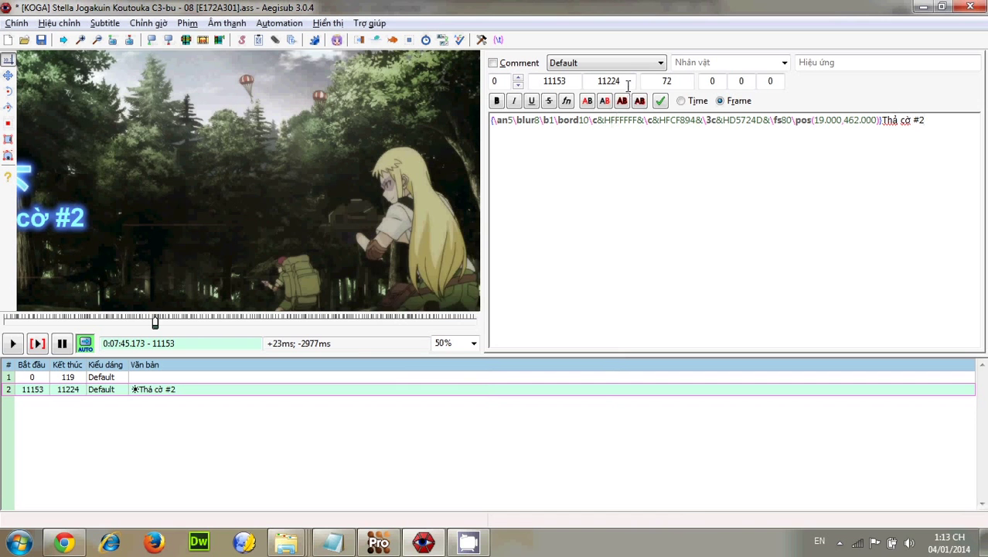
- Set the "Thả cờ #2" line's frame range to 11153 through 11225
click(573, 82)
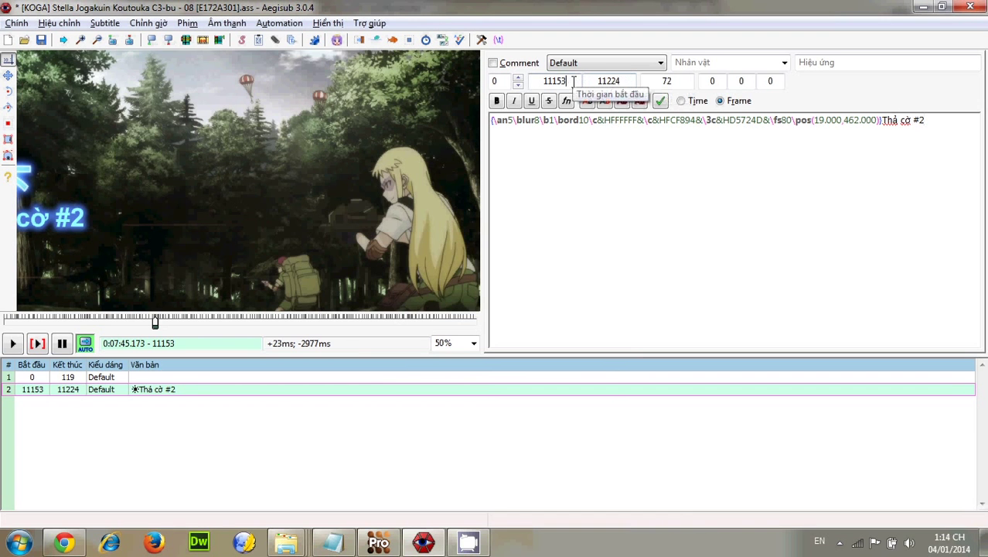
key(BackSpace)
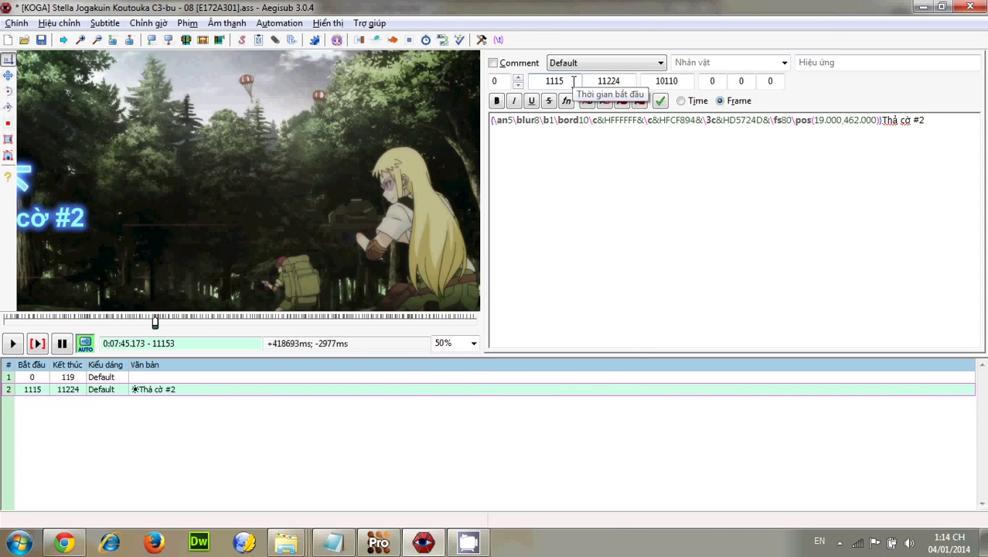
key(BackSpace)
key(BackSpace)
text(23)
click(623, 80)
key(BackSpace)
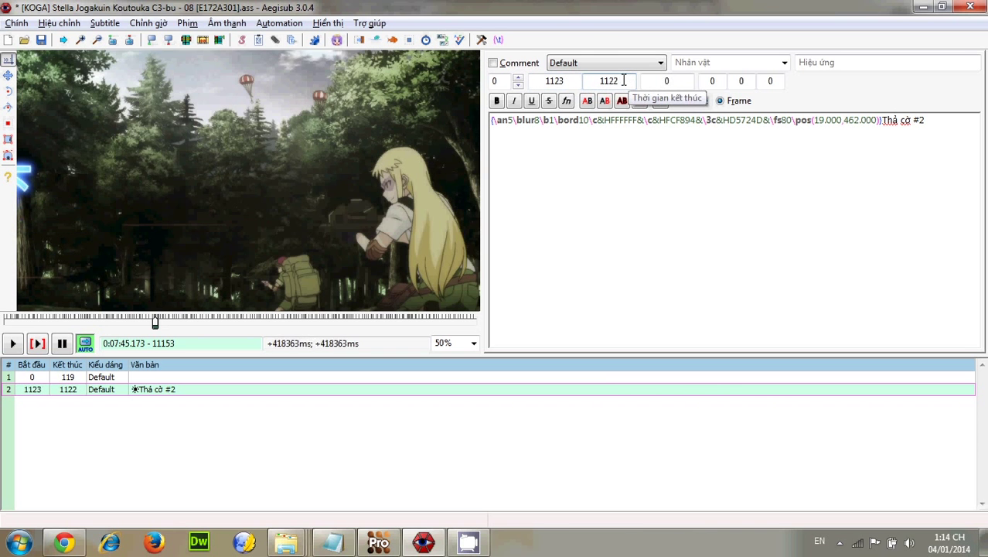
key(ctrl+z)
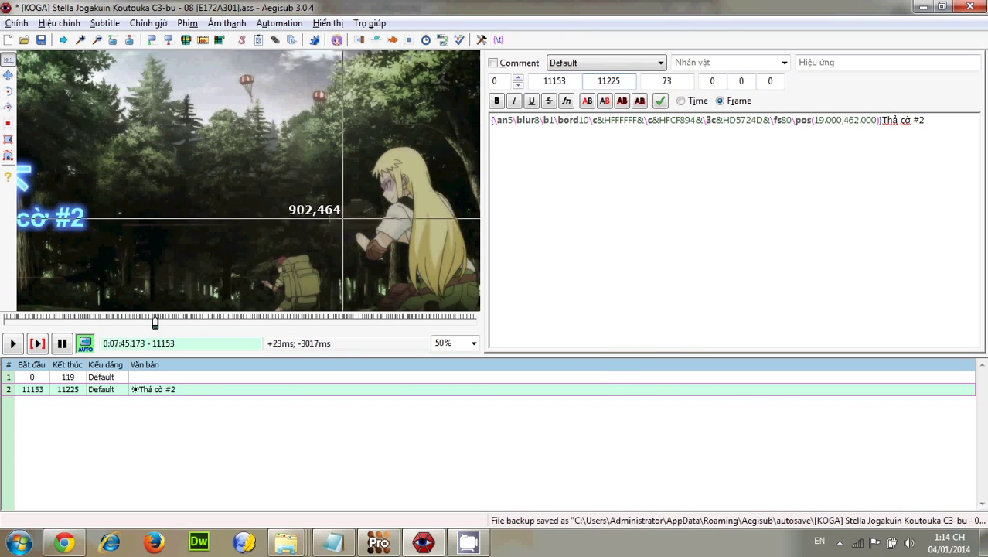
key(alt+Tab)
key(alt+Tab)
- Try Motion Data - Apply again on the "Thả cờ #2" line with the prefilled keyframe data, and close the resulting dialog
click(280, 22)
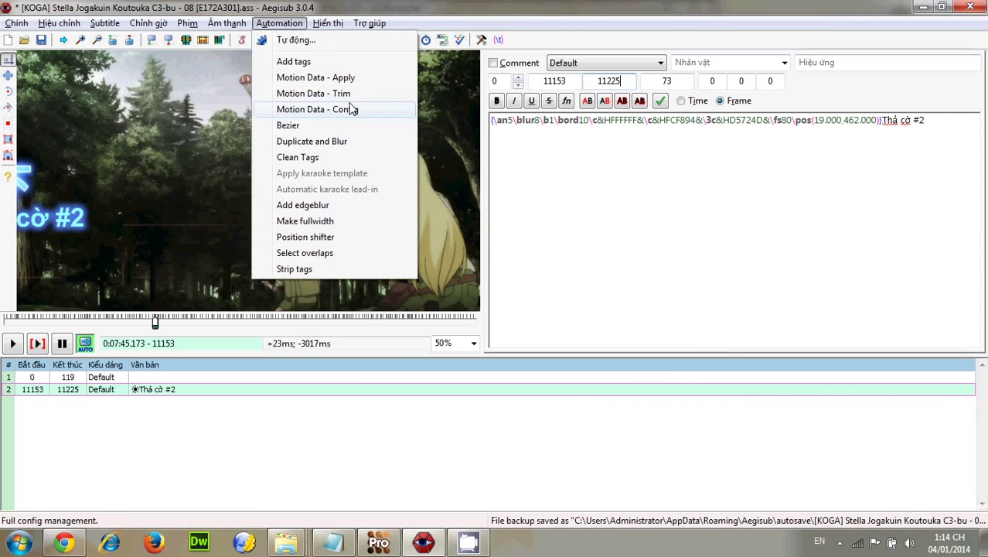
click(363, 78)
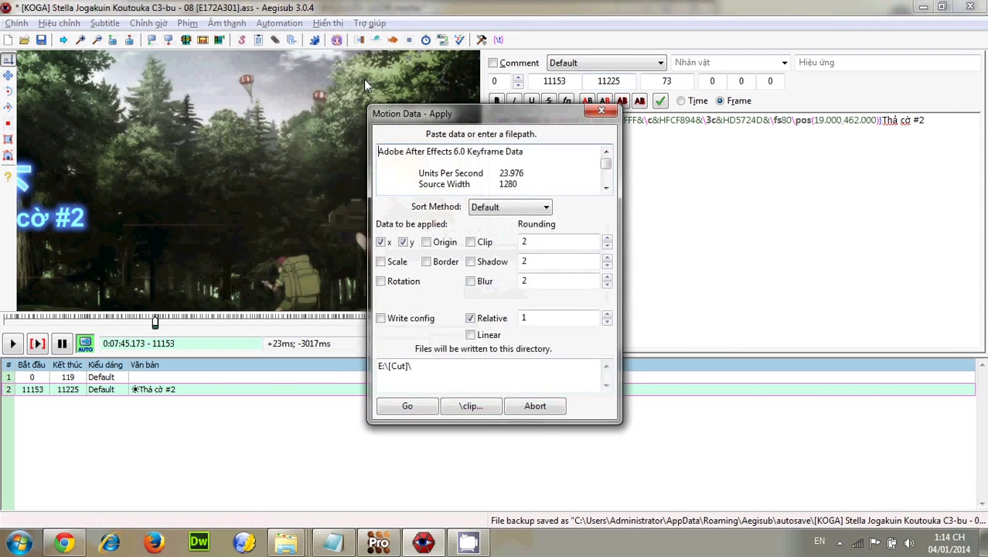
click(407, 406)
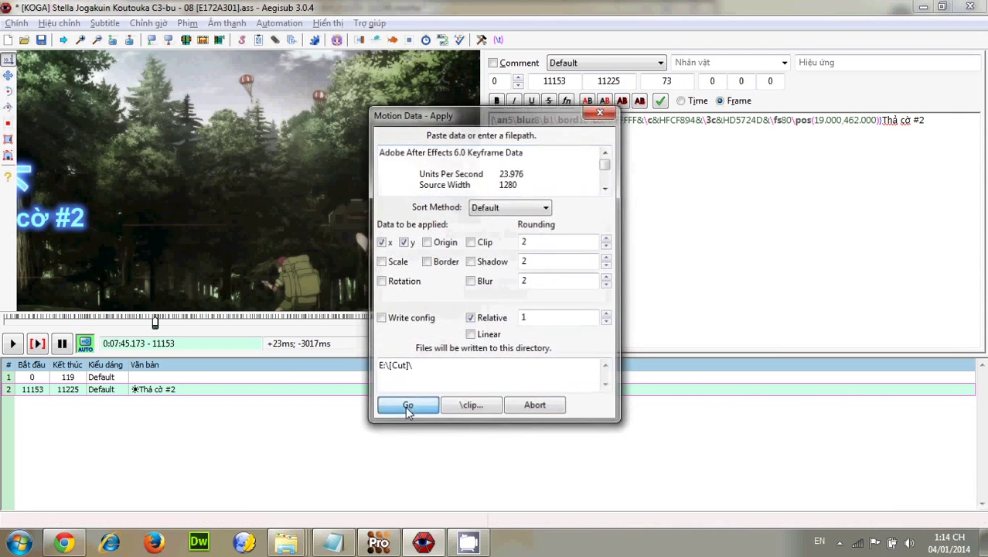
click(507, 292)
- Paste the tracking data afresh into Motion Data - Apply, try applying it to the "Thả cờ #2" line, and dismiss the message
click(279, 23)
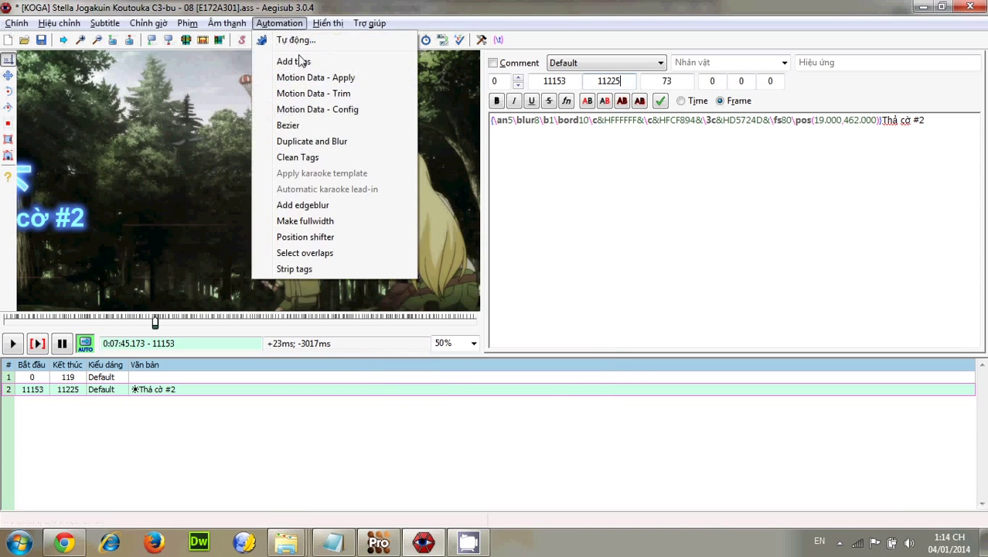
click(306, 78)
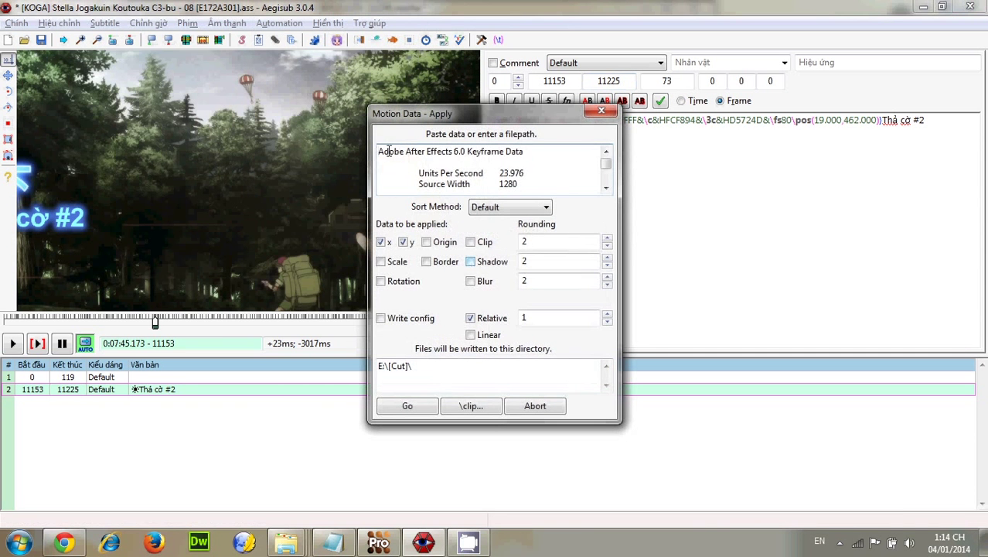
mouse_move(608, 169)
mouse_down()
mouse_move(608, 182)
mouse_move(415, 194)
mouse_move(611, 193)
mouse_move(477, 191)
mouse_move(607, 179)
mouse_up()
key(ctrl+a)
key(BackSpace)
key(ctrl+v)
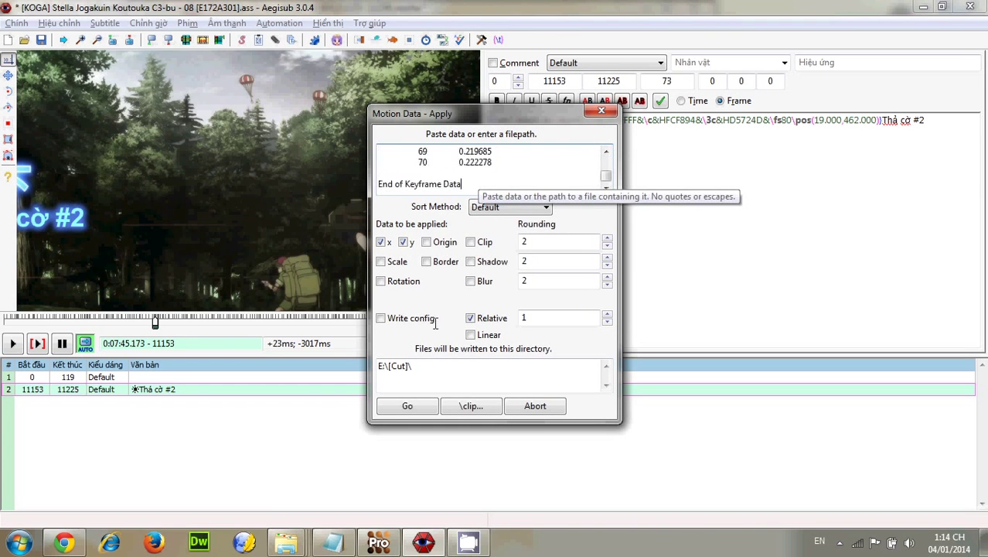
click(415, 404)
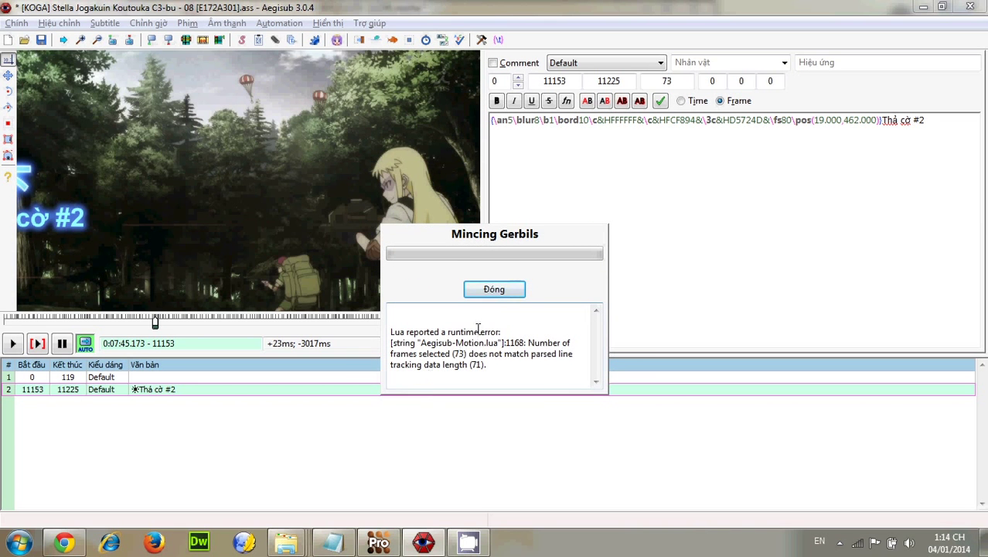
click(494, 288)
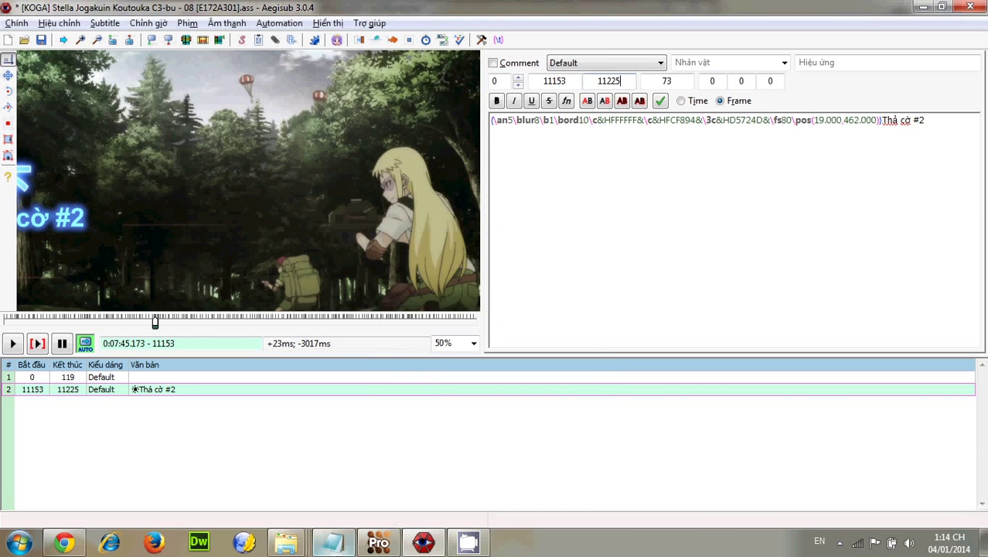